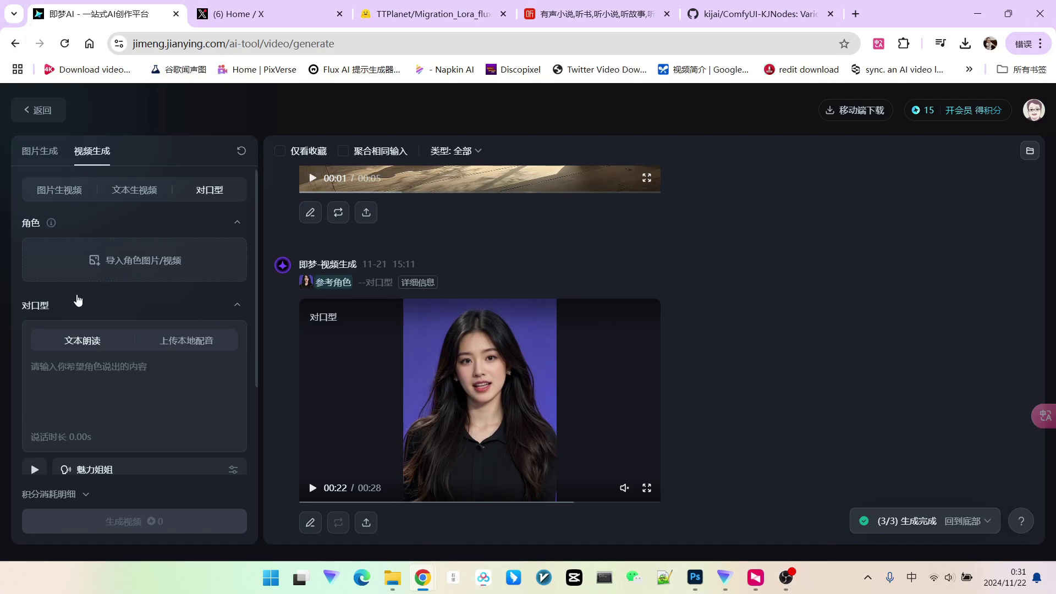
scroll(137, 377, "down", 3)
mouse_move(167, 364)
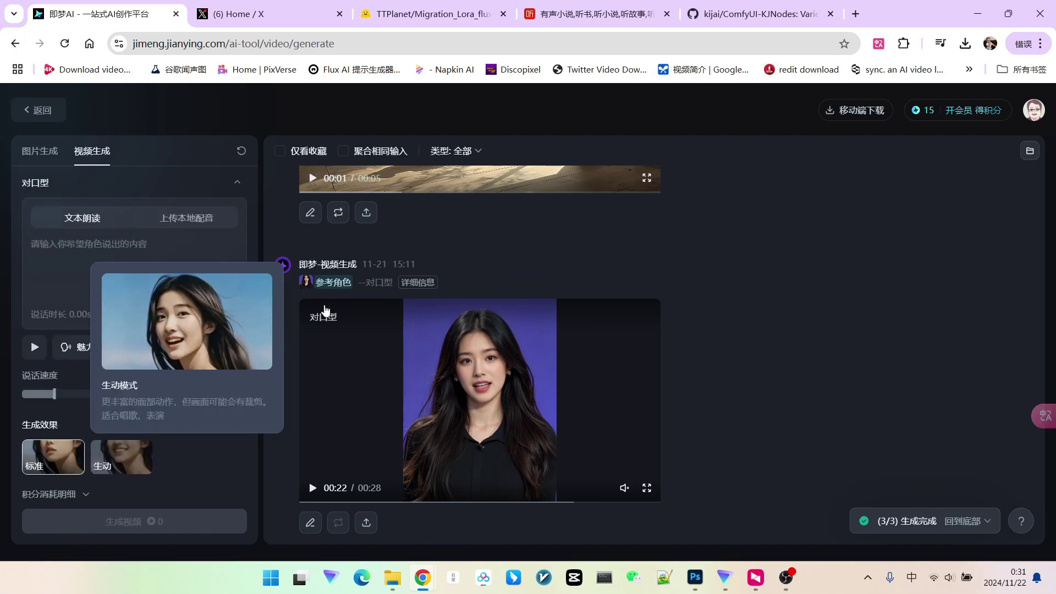
scroll(739, 342, "up", 2)
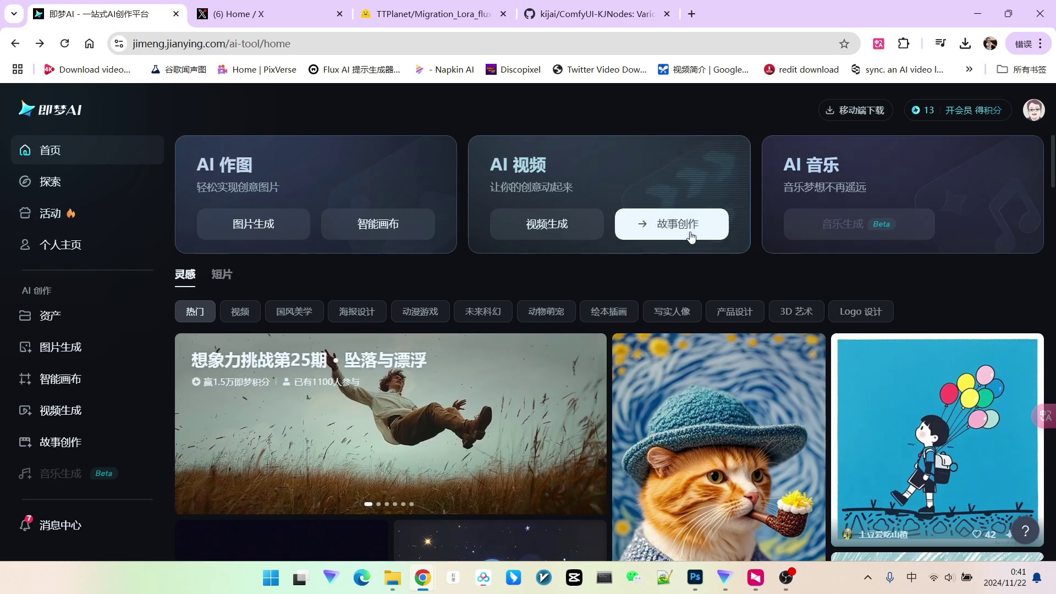
- Start a new story project, batch-import five portrait images from the local computer as storyboard shots, and play the sequence
left_click(671, 224)
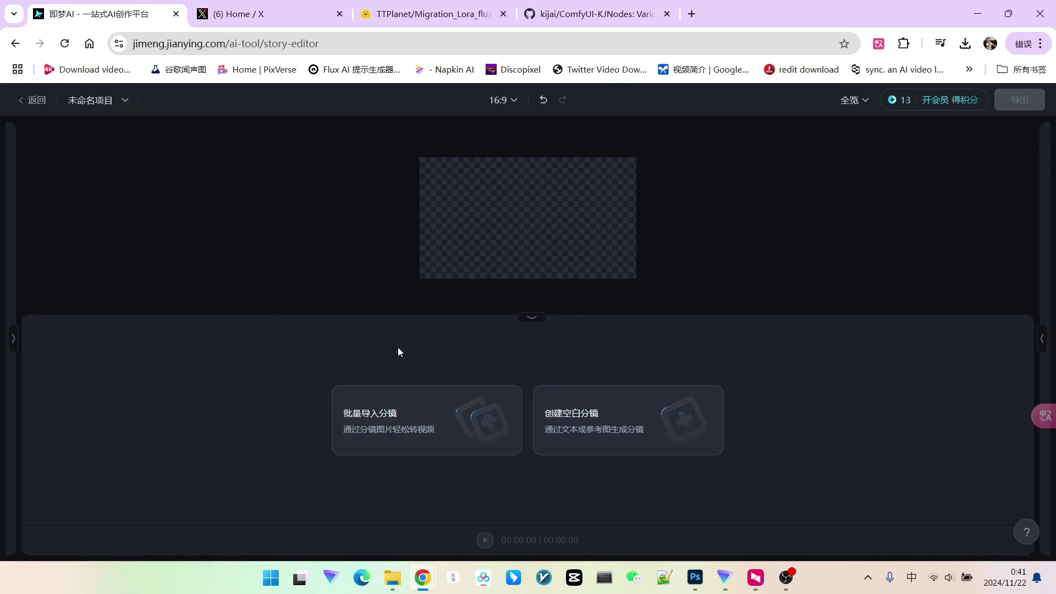
left_click(398, 413)
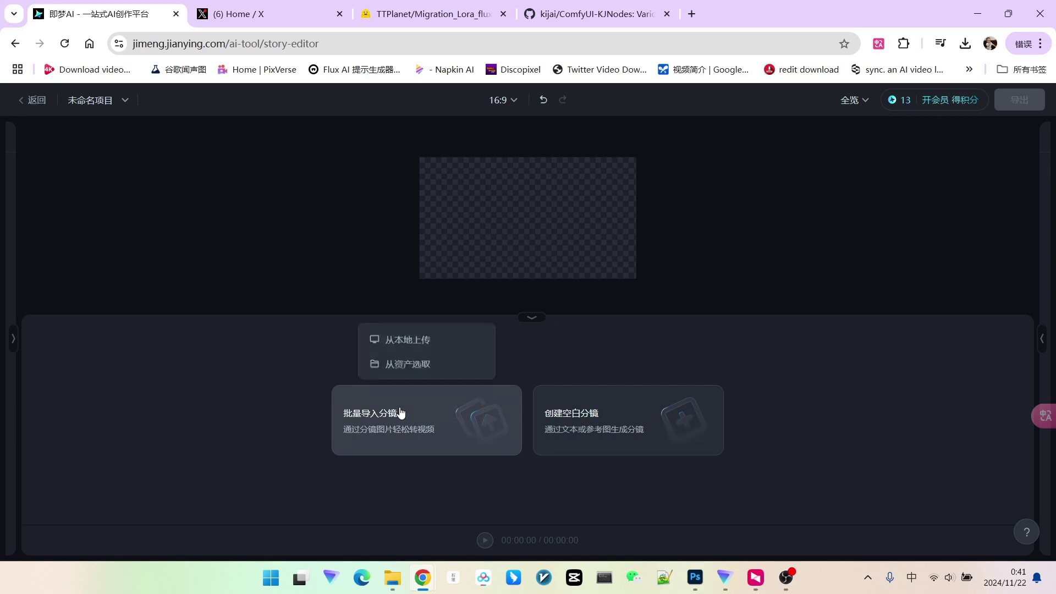
left_click(410, 345)
left_click(472, 107)
key("Return")
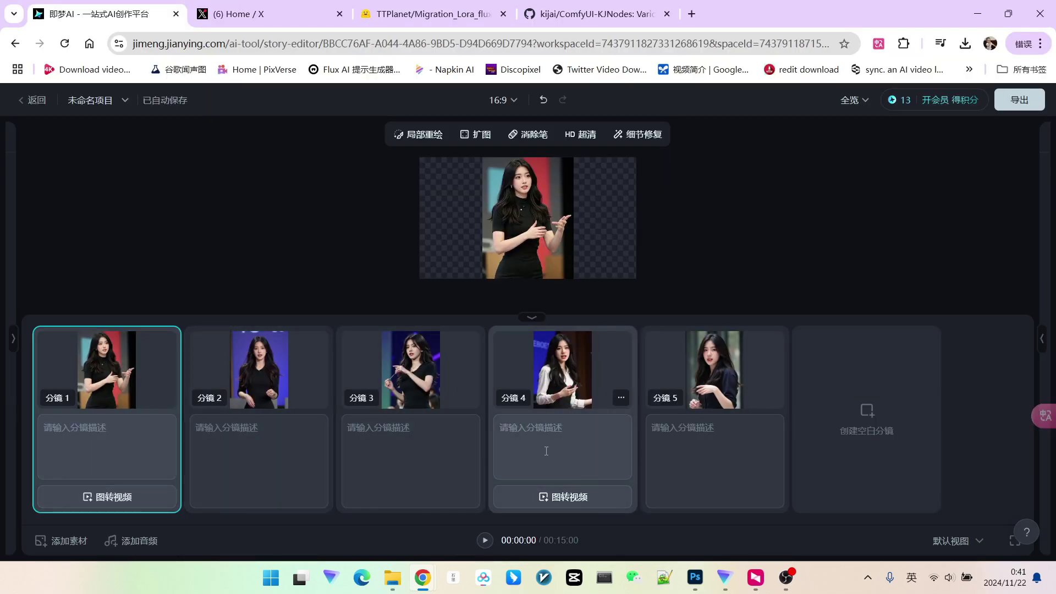
left_click(485, 541)
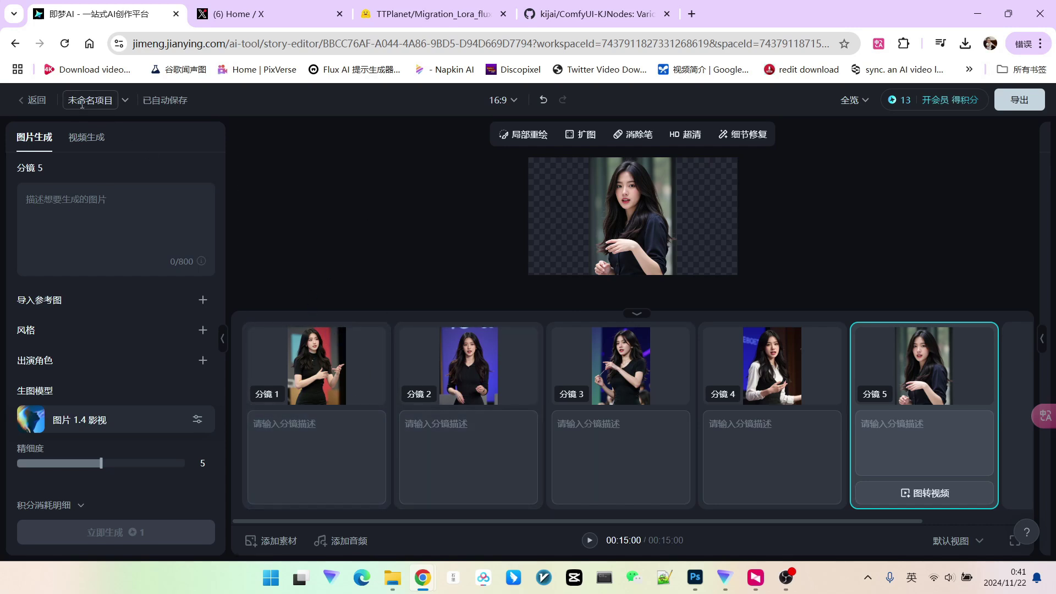
- Leave this story project and start another one with a blank storyboard shot
left_click(35, 101)
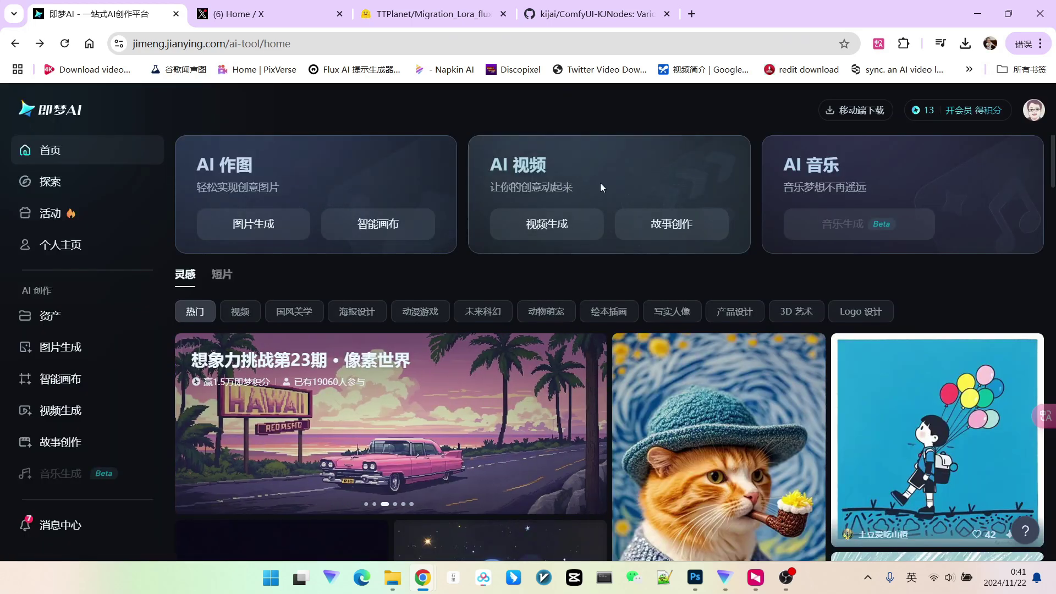
left_click(655, 221)
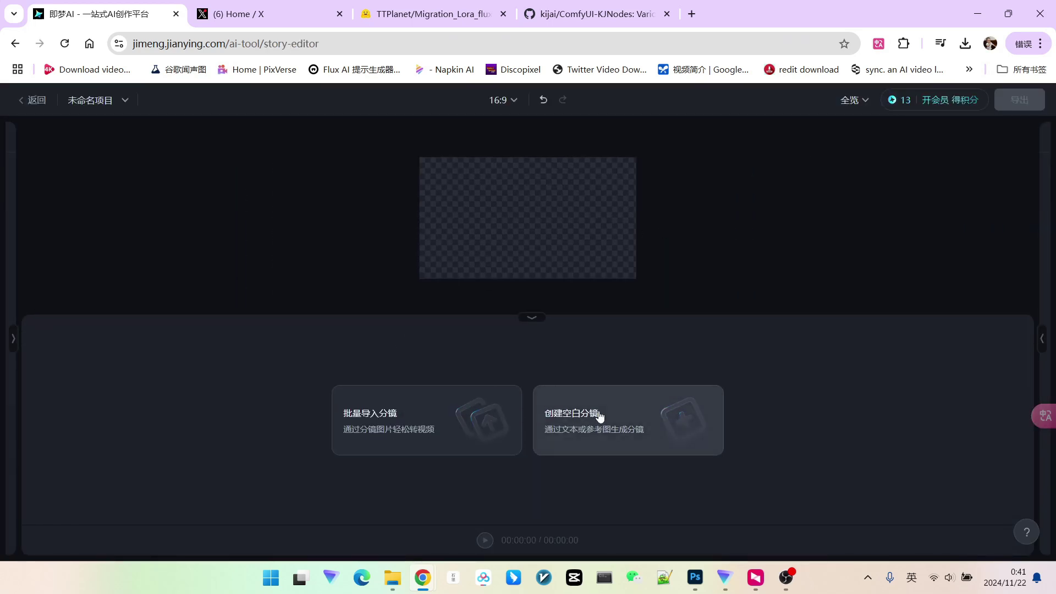
left_click(587, 413)
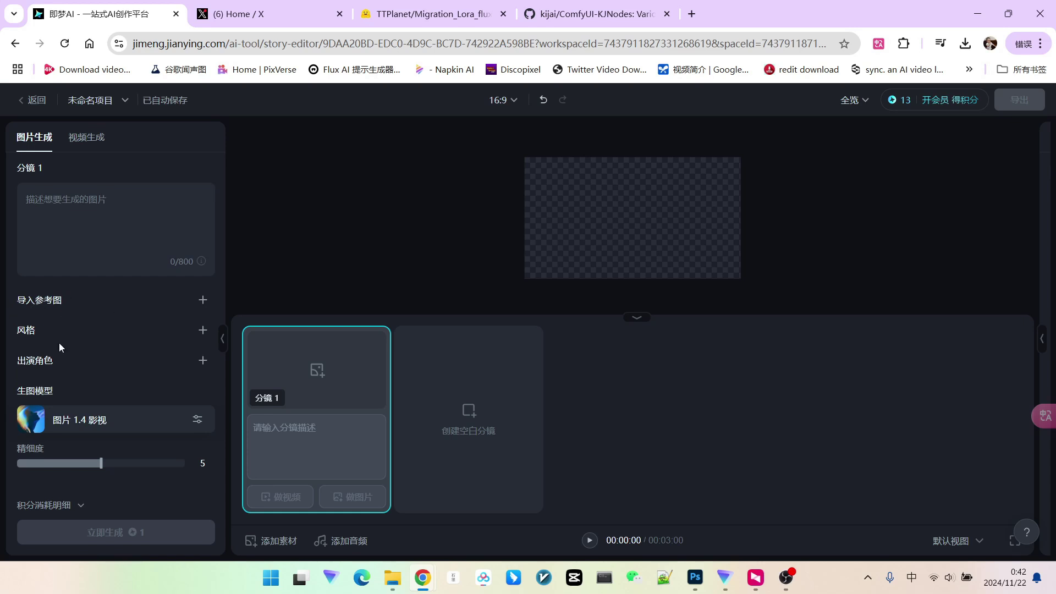
- Try the first ComfyUI portrait in the temp folder as shot 1's reference image, previewing the 主体, 人物长相 and 边缘轮廓 dimensions, and discard it
left_click(203, 300)
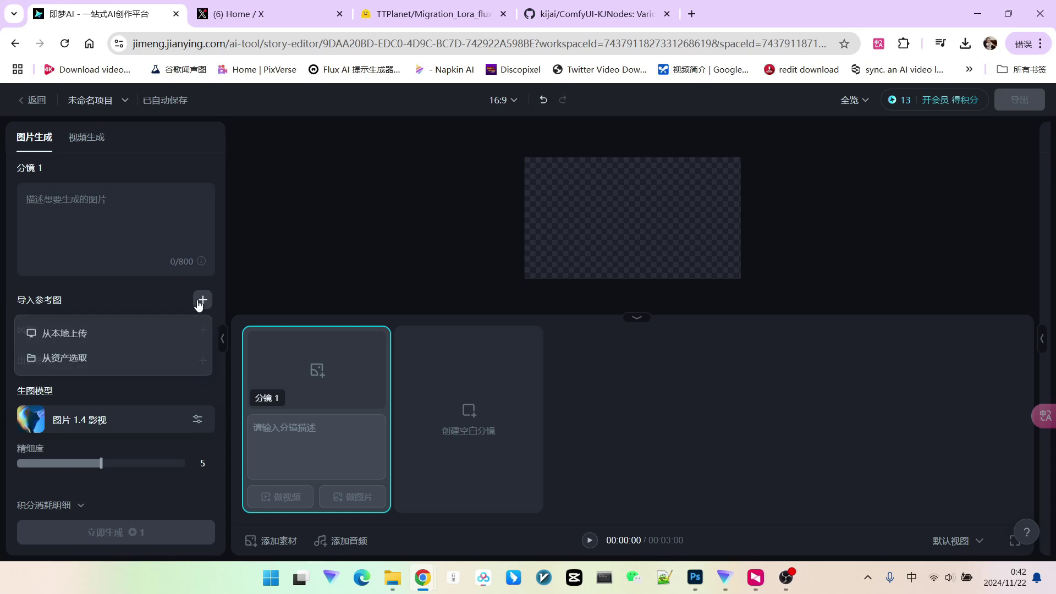
left_click(66, 335)
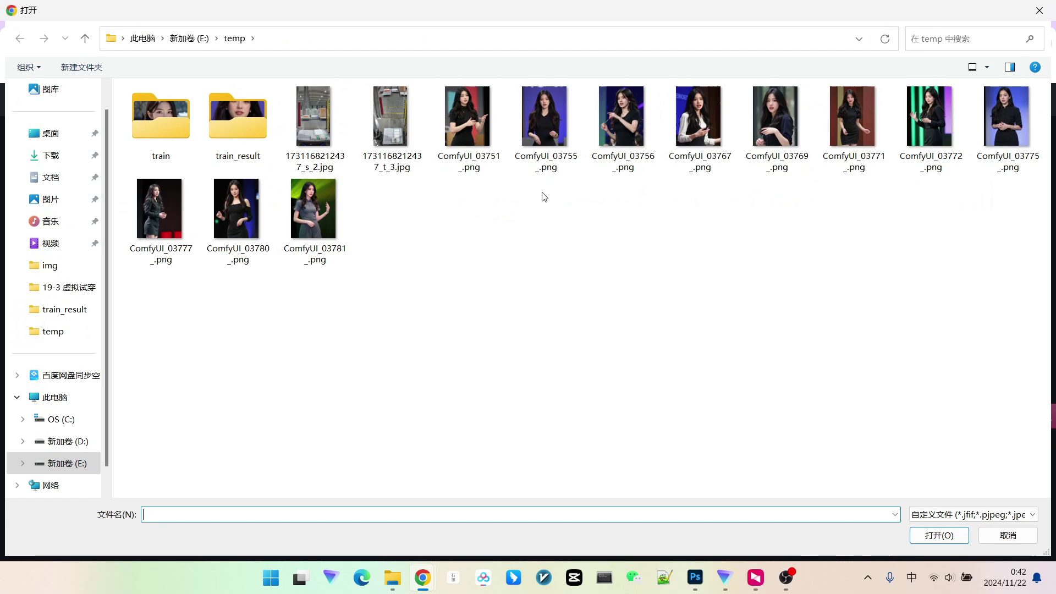
left_click(484, 124)
left_click(937, 536)
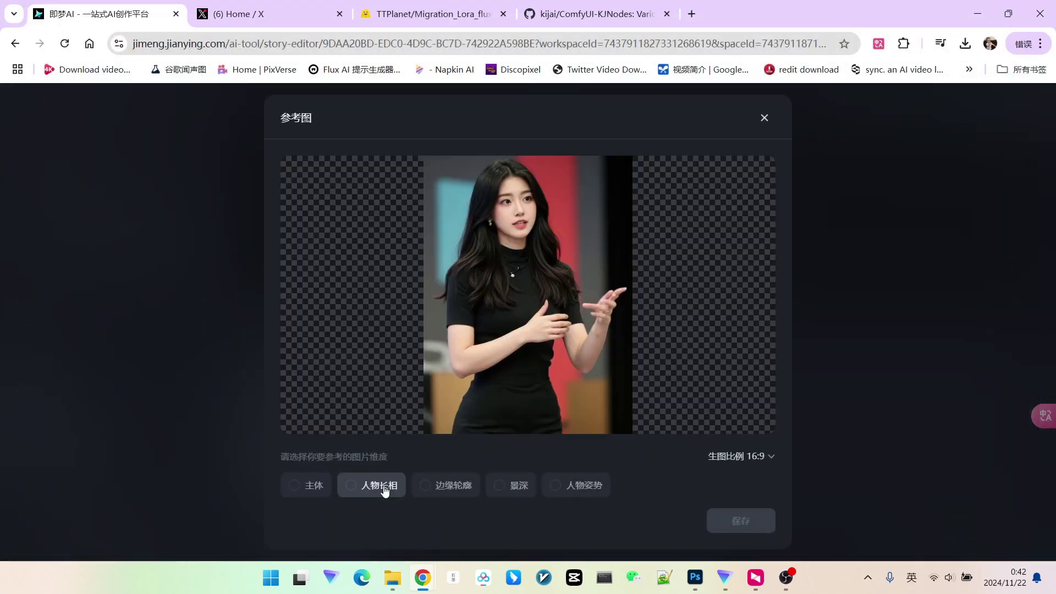
left_click(309, 486)
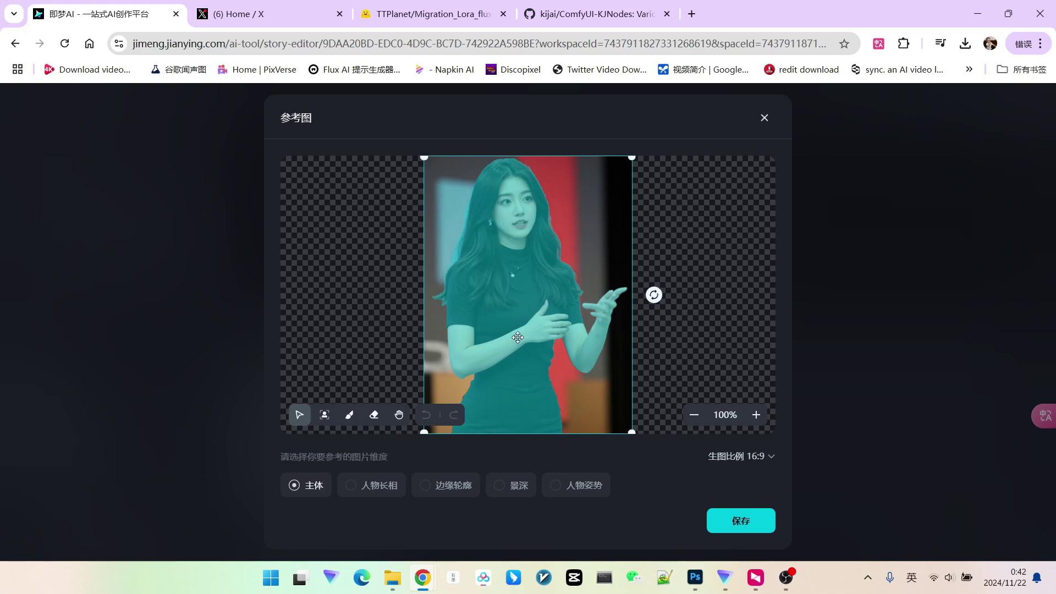
left_click(365, 485)
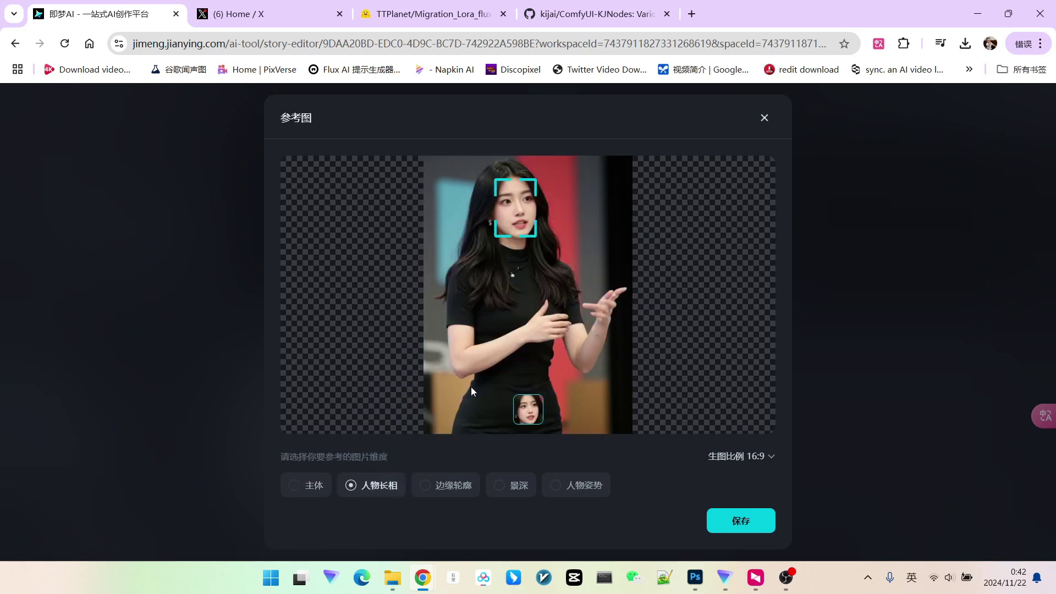
left_click(431, 487)
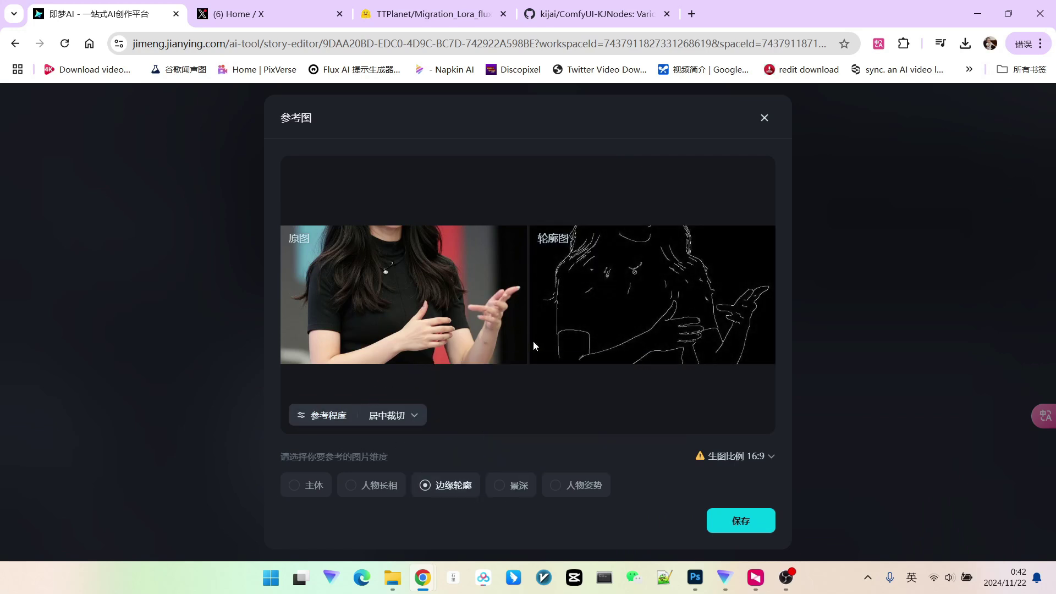
left_click(765, 119)
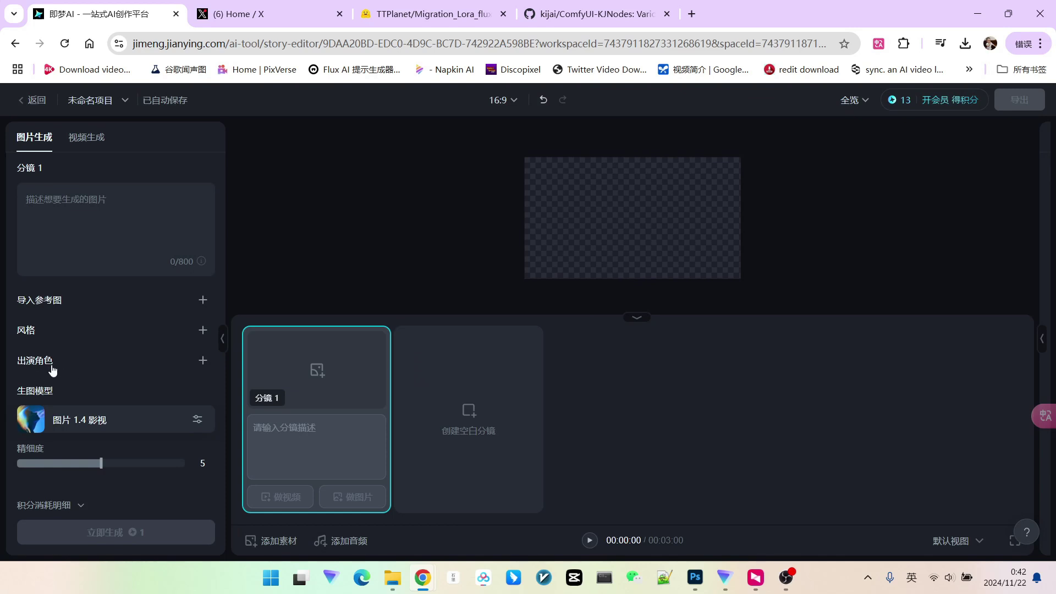
- Add the custom character 定制角色1 as the performing character of shot 1
left_click(202, 360)
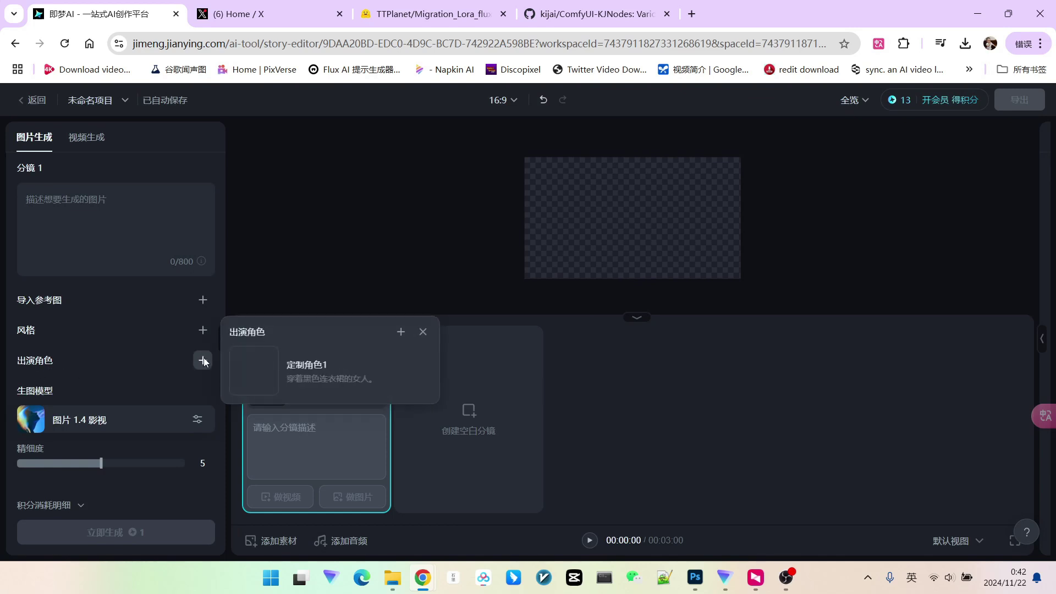
left_click(287, 367)
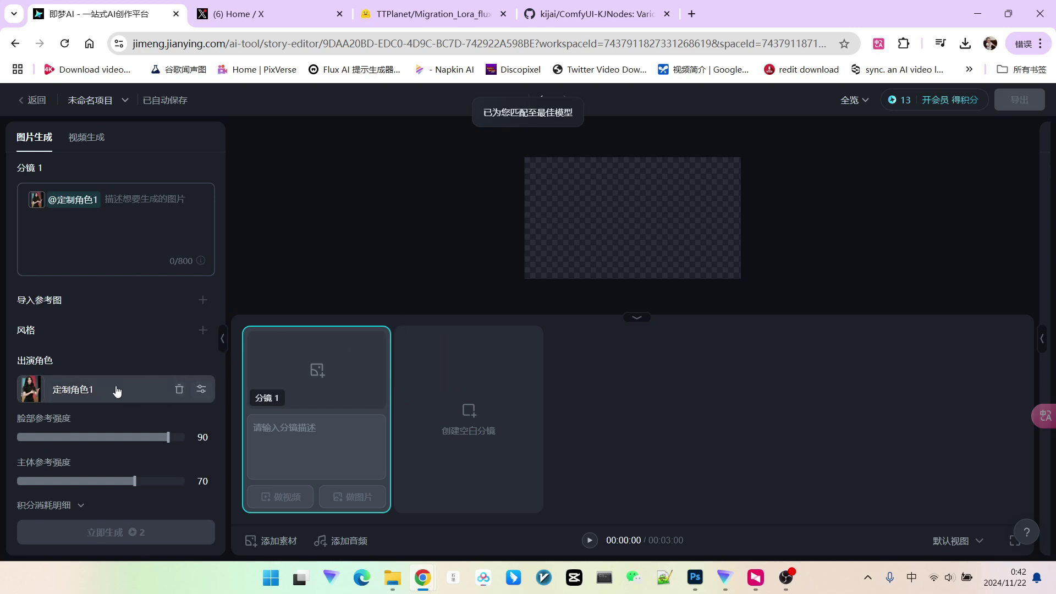
mouse_move(73, 199)
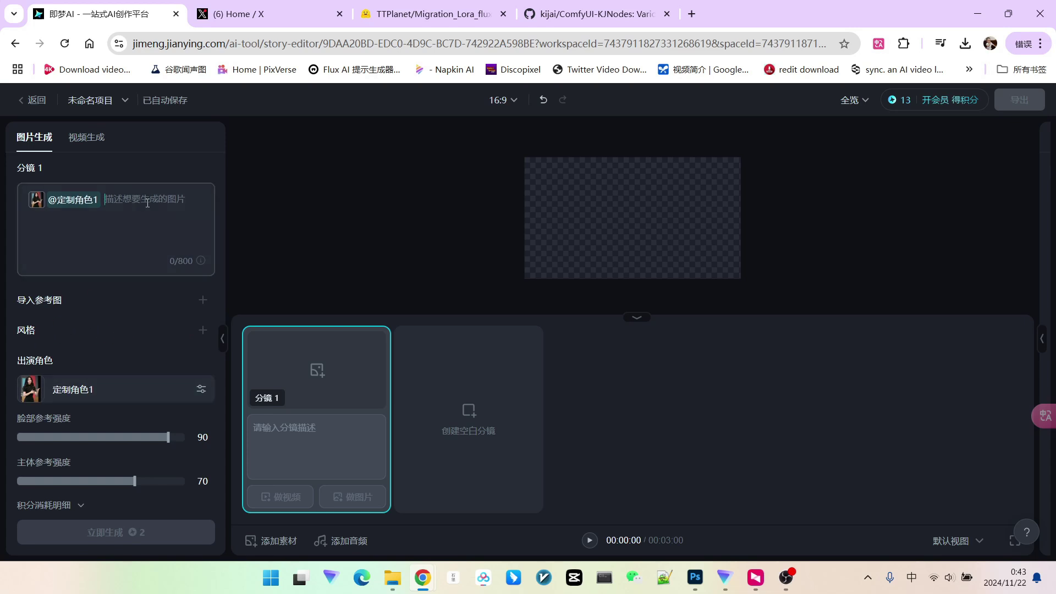
- Describe shot 1 with the prompt 女孩在校园里跑步 and generate its images
left_click(74, 248)
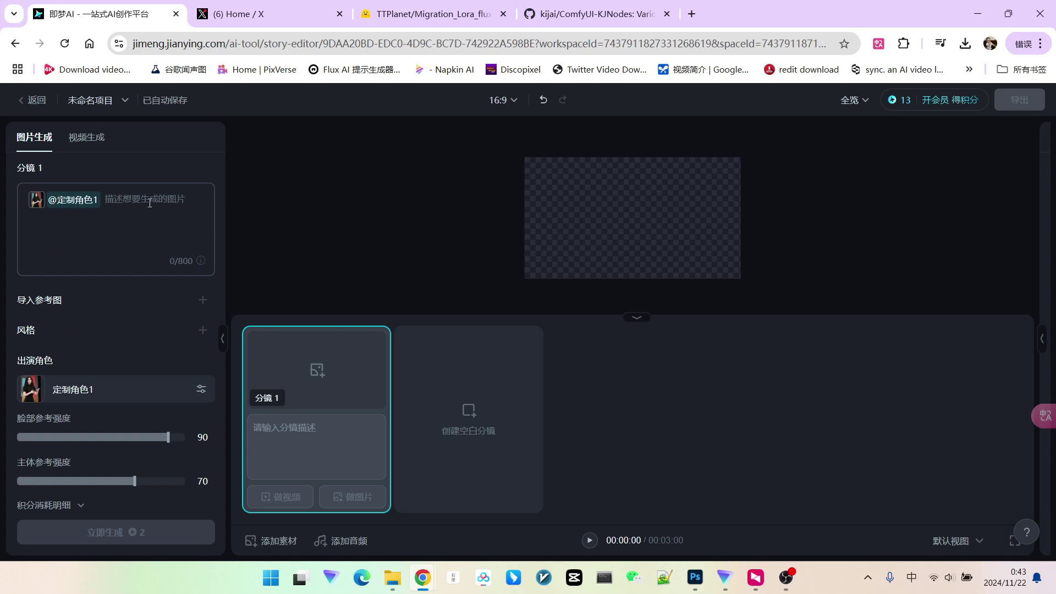
type("女孩在xiao")
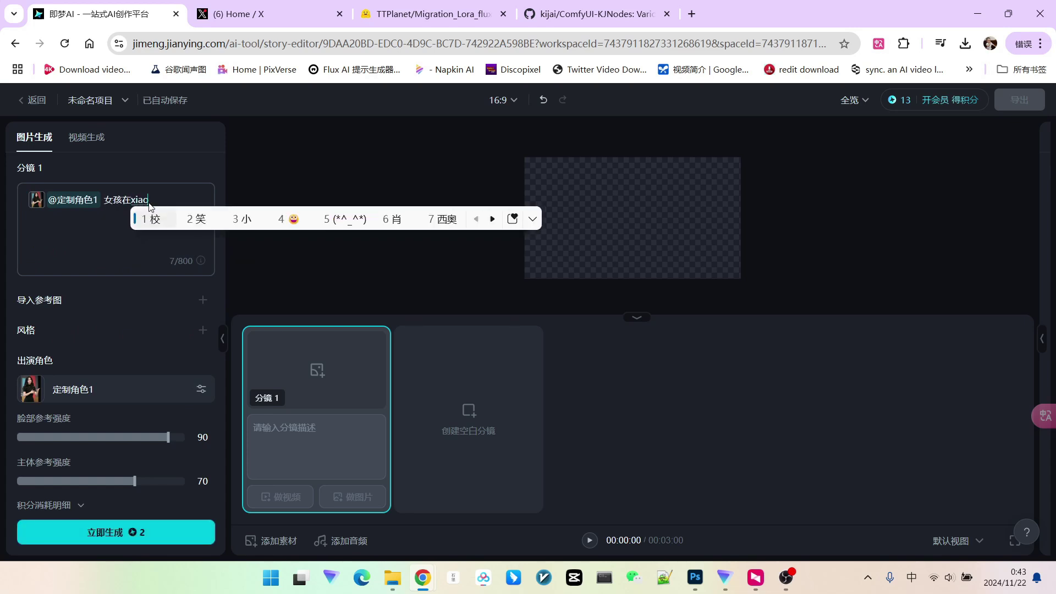
key("BackSpace")
key("BackSpace")
key("BackSpace")
key("BackSpace")
type("校园里跑步")
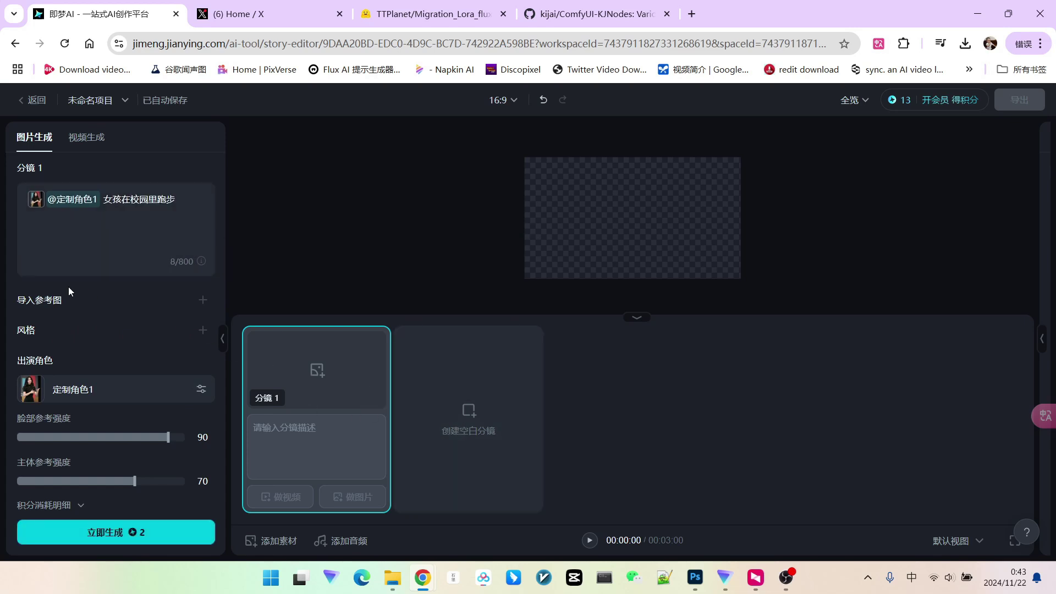
left_click(124, 537)
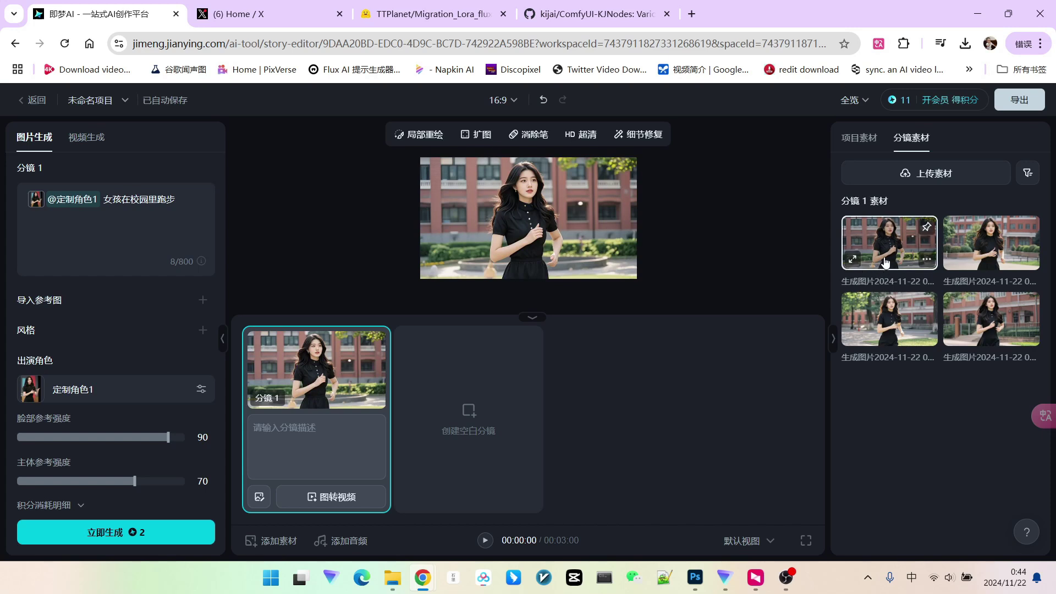
- Compare the generated campus images and use the fourth one for shot 1
key("space")
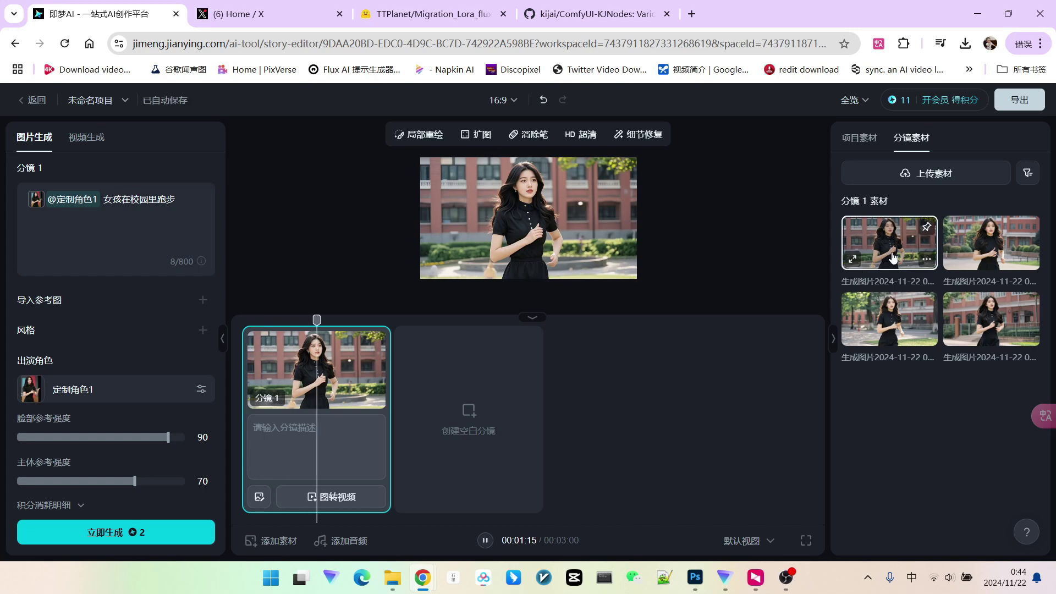
left_click(876, 319)
left_click(990, 319)
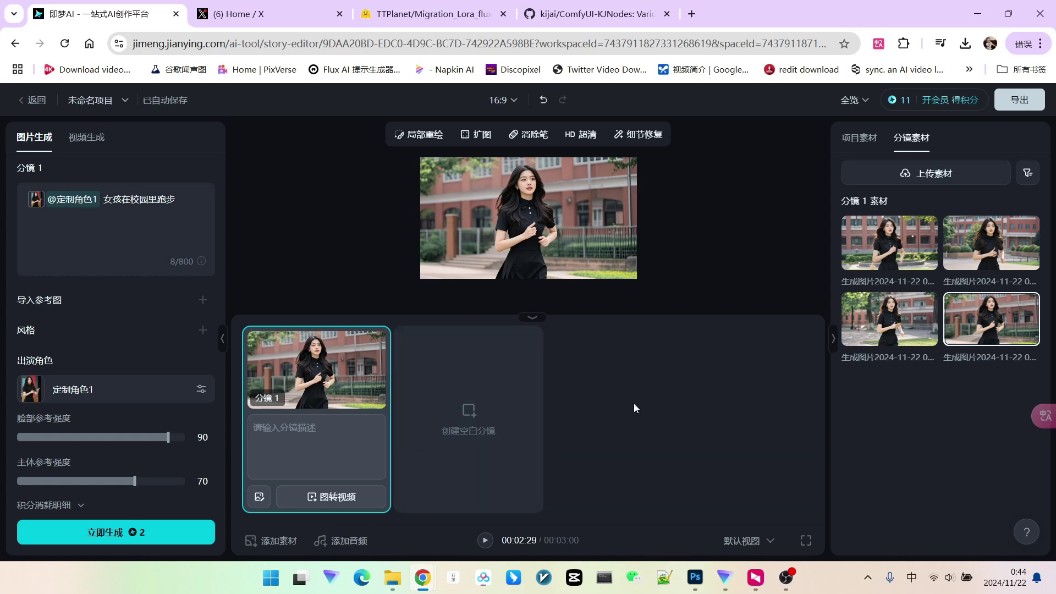
- Create a blank second shot and assign the custom character 定制角色1 to it
left_click(469, 413)
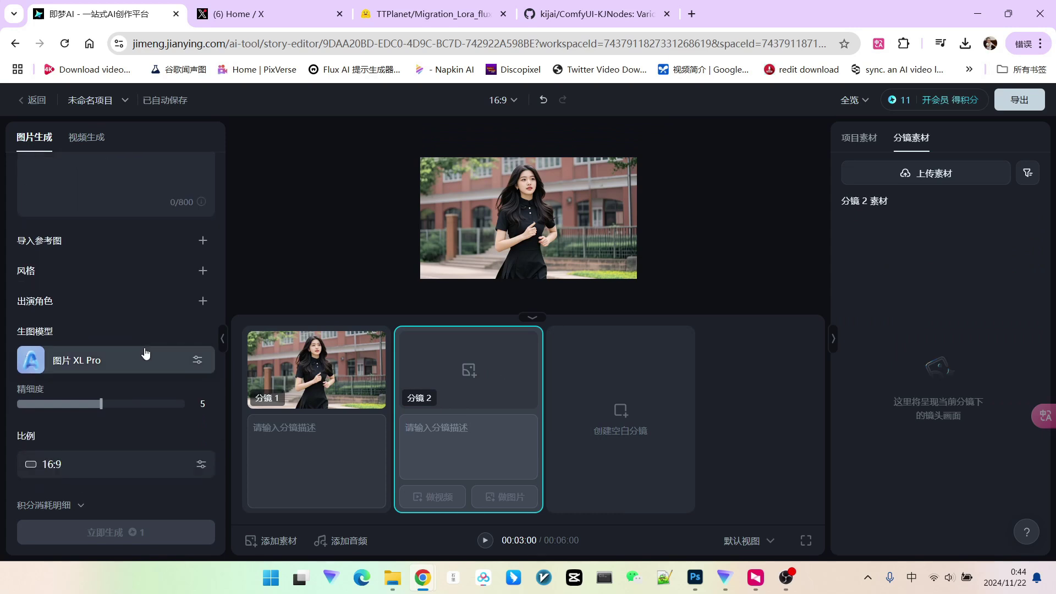
left_click(204, 301)
left_click(310, 315)
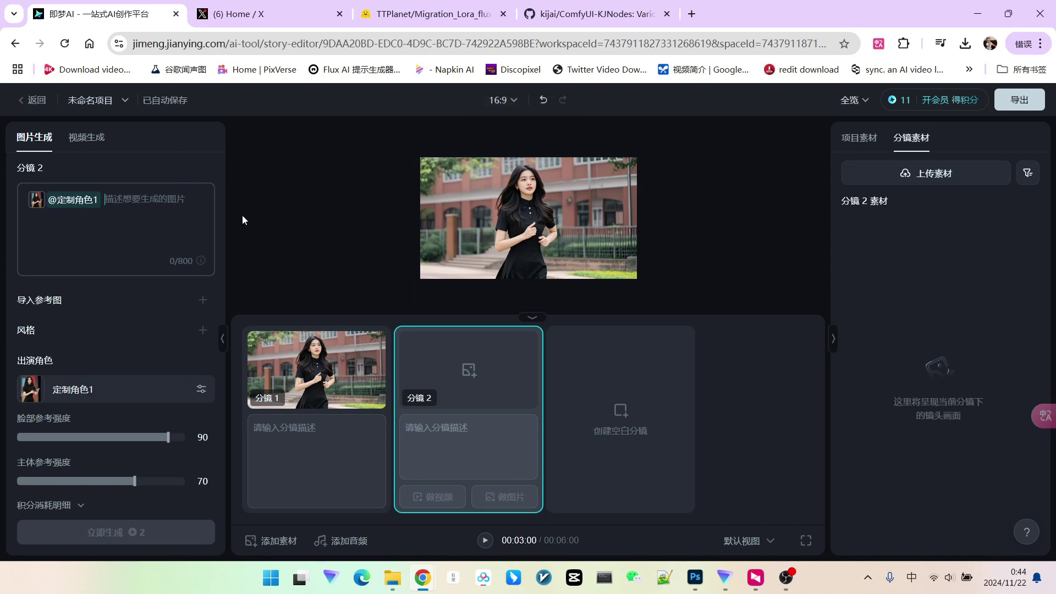
- Describe shot 2 with the prompt 女孩在图书馆看书 and generate its images, keeping the 图片 2.0 model and the 16:9 ratio
type("女孩在图书馆看书")
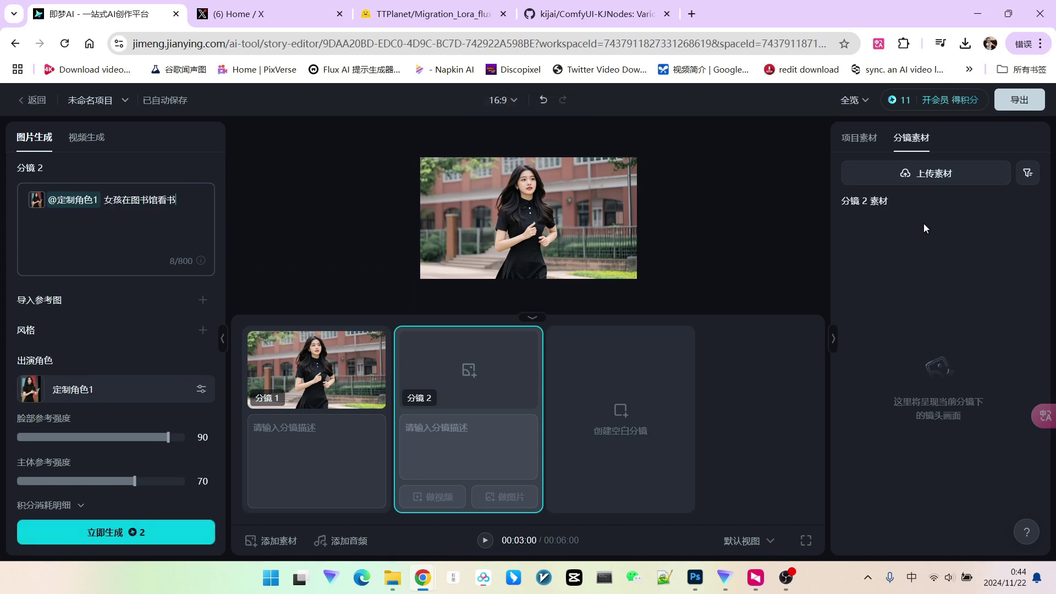
scroll(97, 366, "down", 3)
scroll(82, 371, "up", 3)
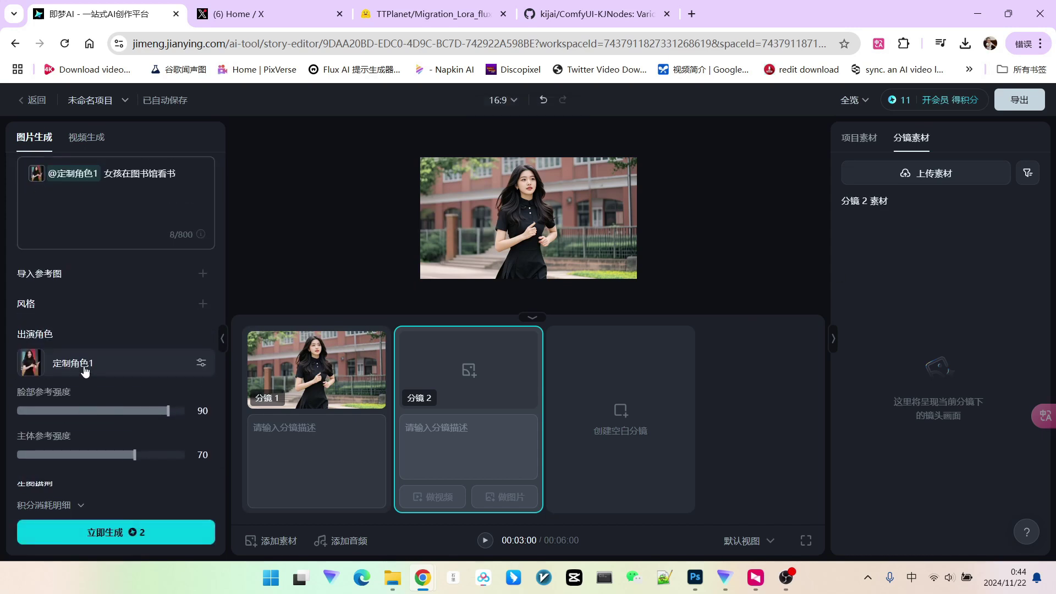
scroll(115, 288, "down", 3)
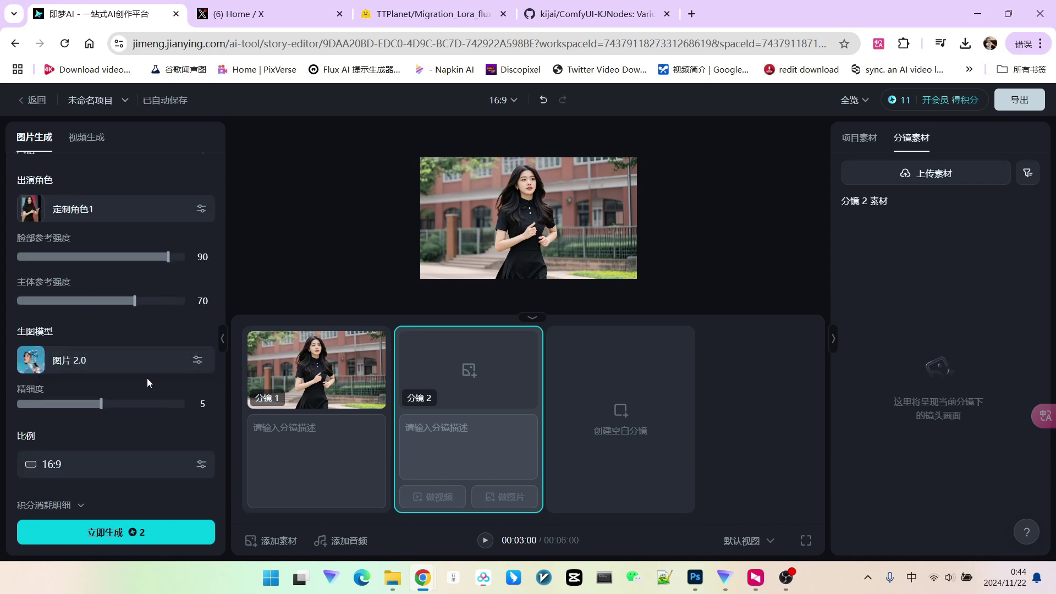
left_click(116, 367)
left_click(105, 366)
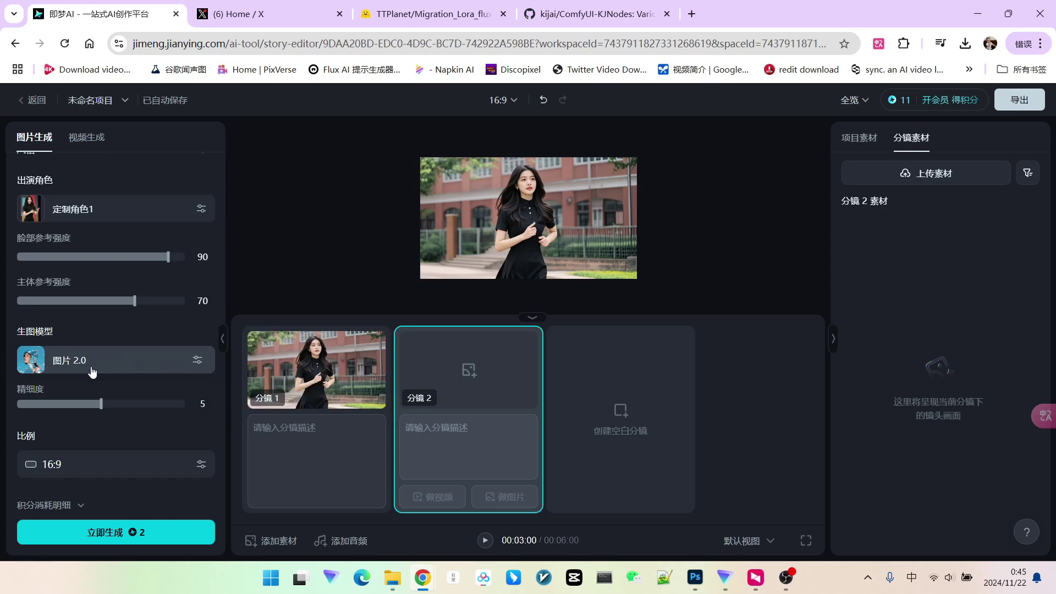
left_click(104, 530)
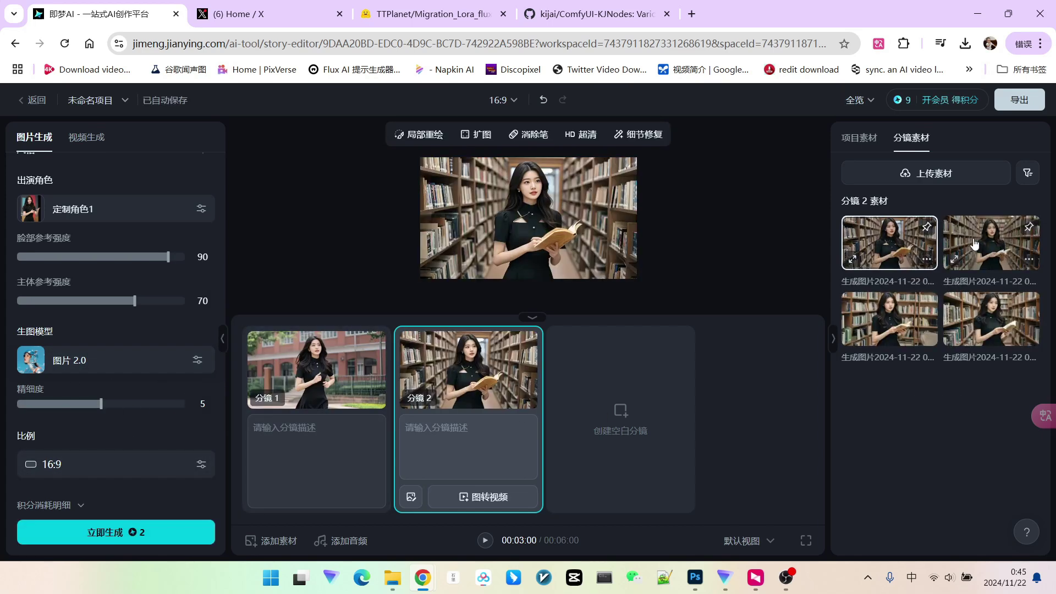
- Compare the generated library images, use the first one for shot 2, and create a blank third shot
left_click(983, 245)
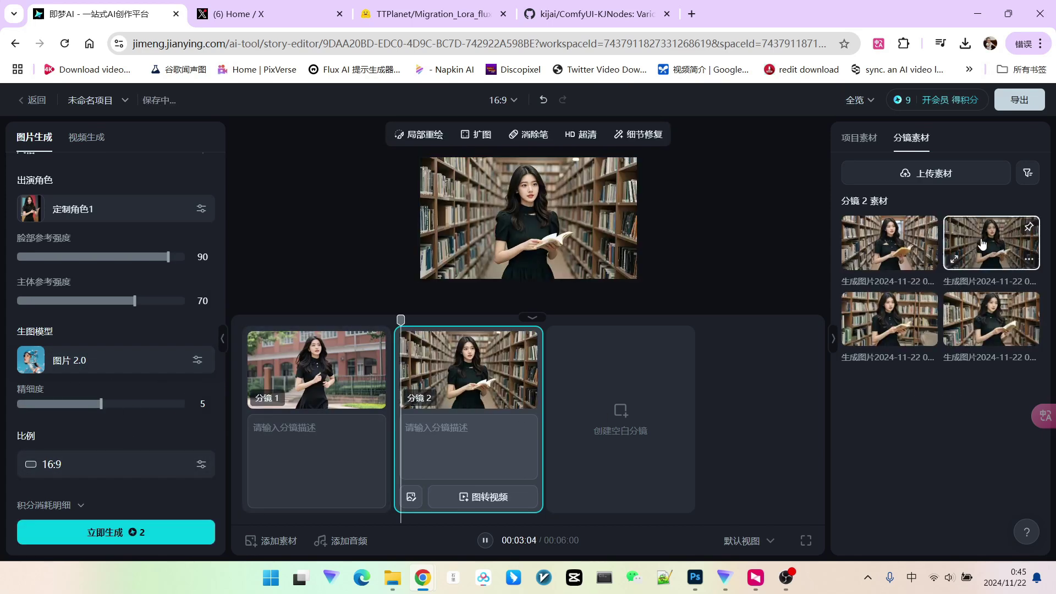
left_click(902, 245)
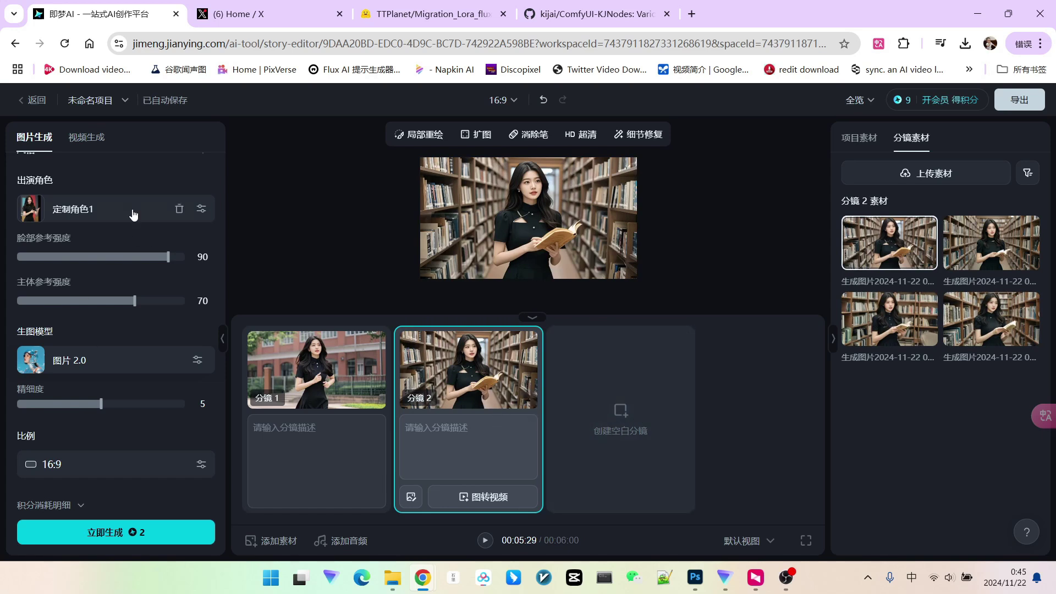
left_click(86, 137)
left_click(36, 139)
left_click(622, 413)
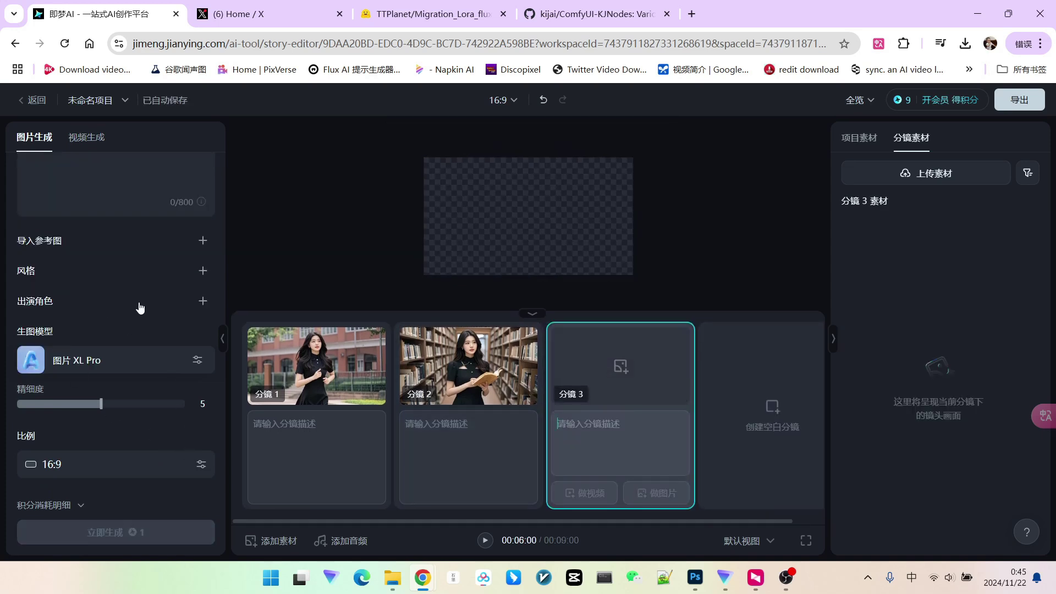
- Describe shot 3 with the custom character 定制角色1 and the prompt 女孩在教室里自信的演讲, and generate its images
left_click(186, 199)
type("女孩在教室里zi'xin")
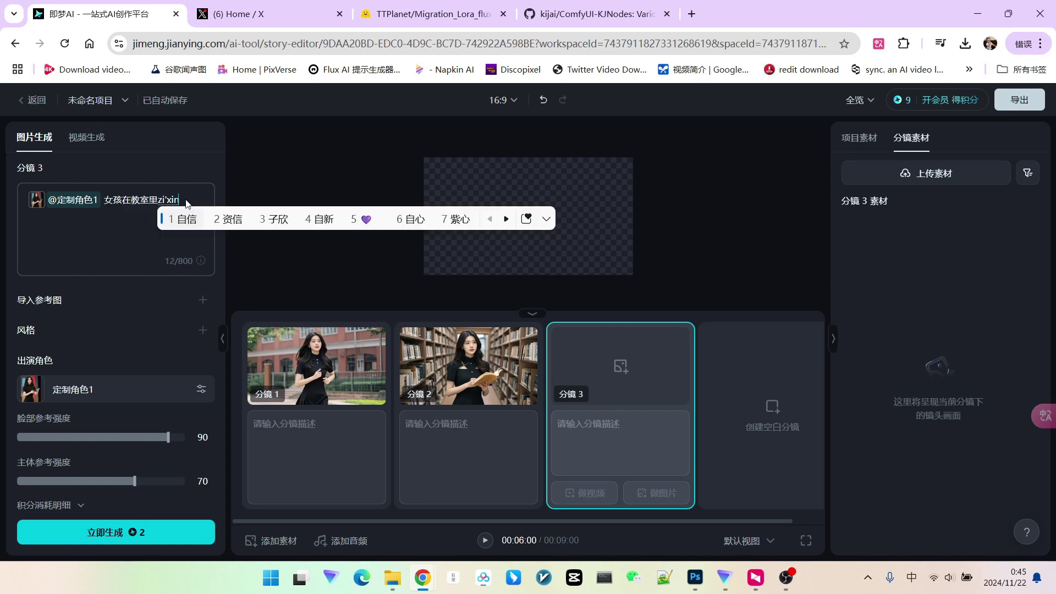
key("space")
type("的演讲")
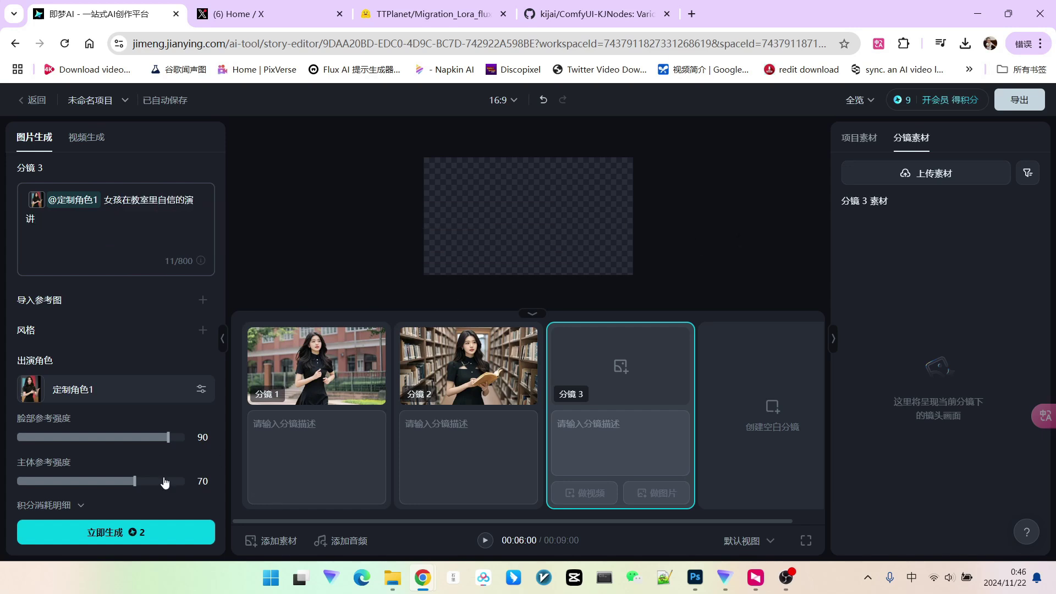
left_click(103, 532)
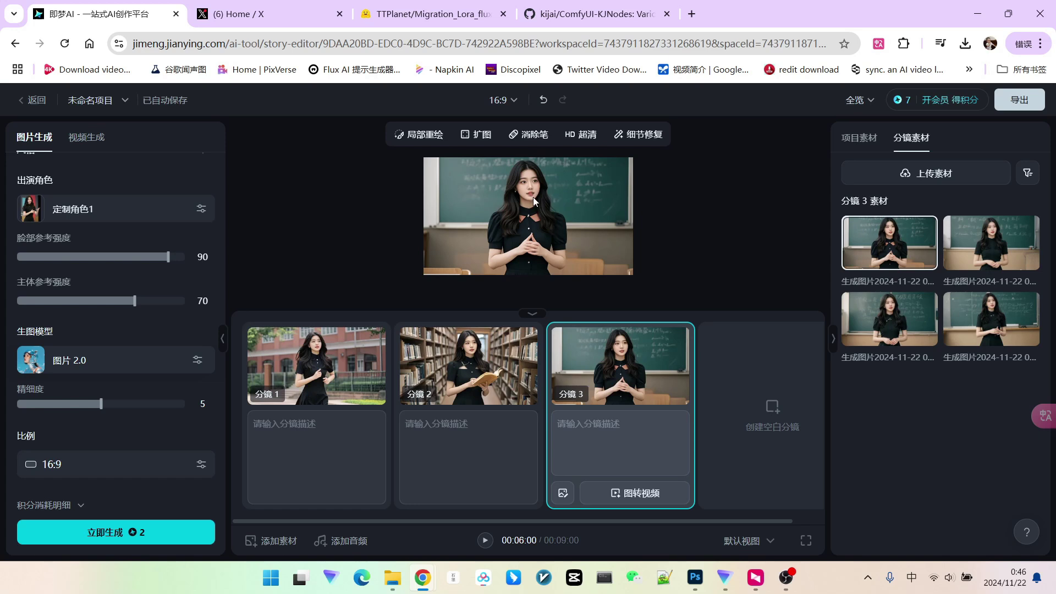
- Compare the four generated classroom images and use the third one for shot 3
mouse_move(906, 244)
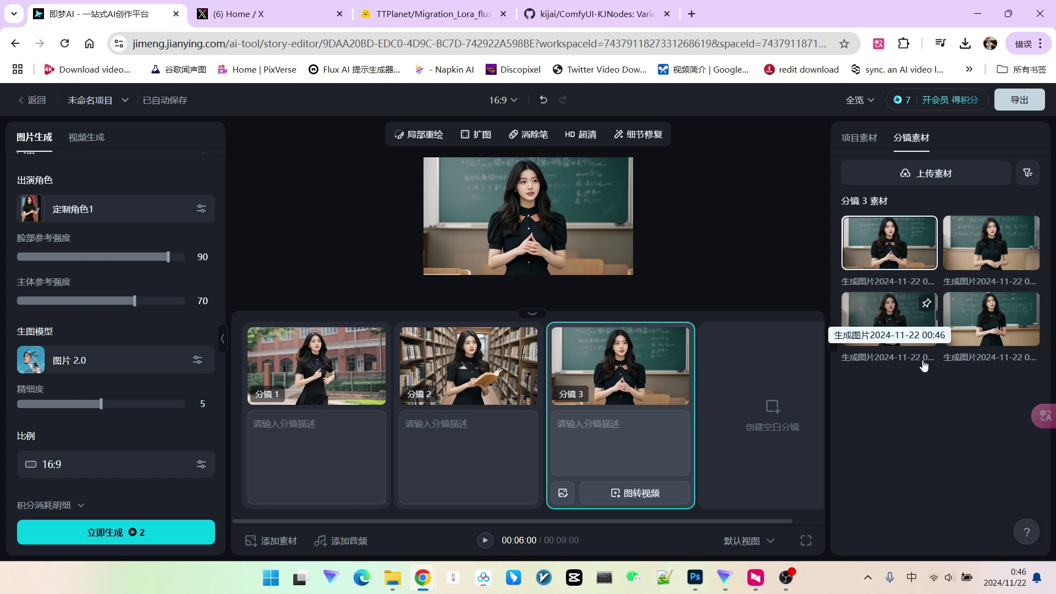
mouse_move(872, 247)
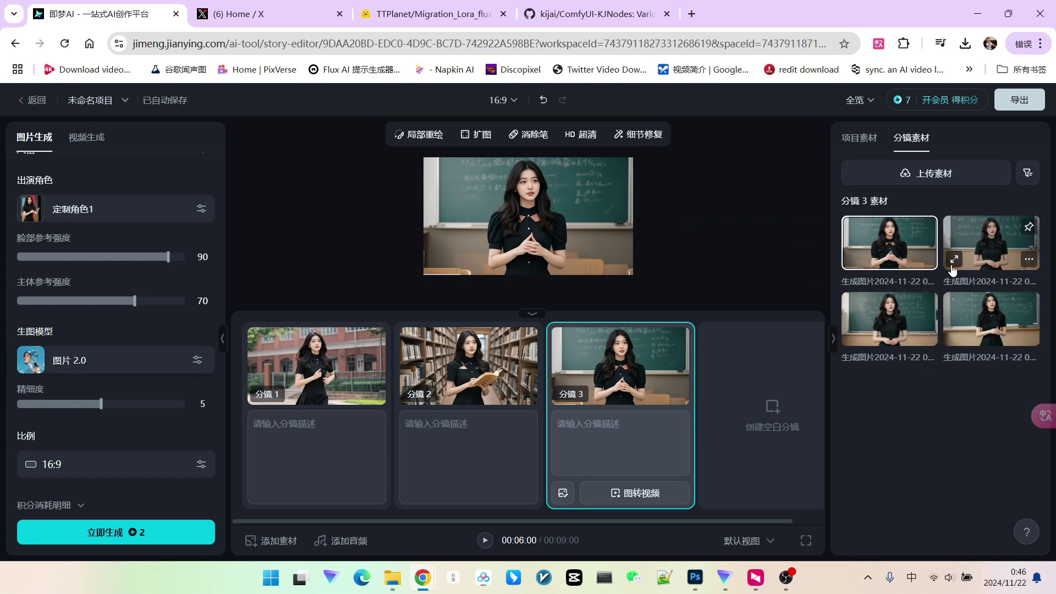
left_click(902, 250)
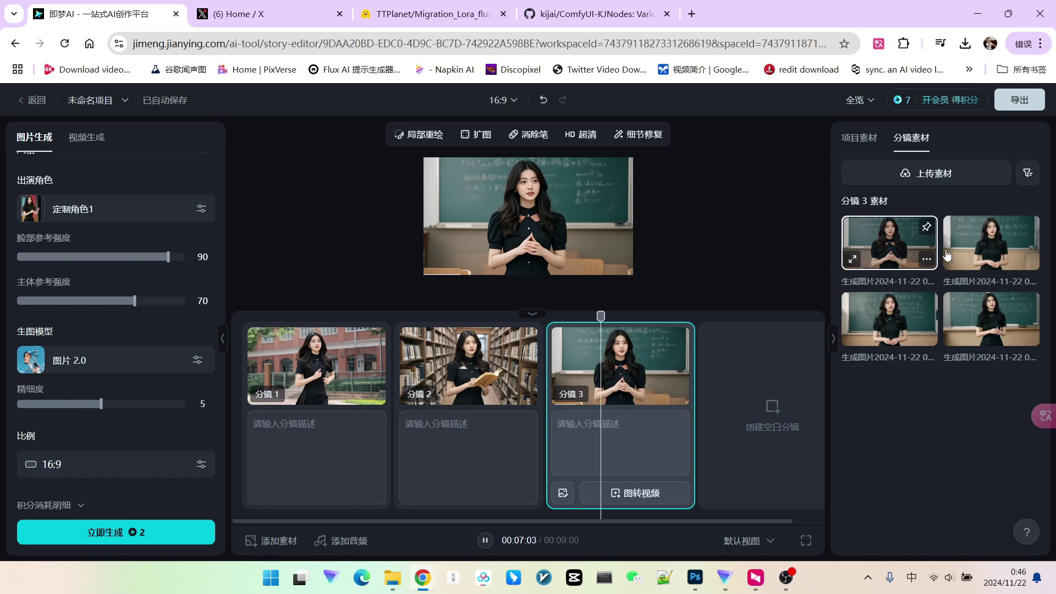
left_click(970, 255)
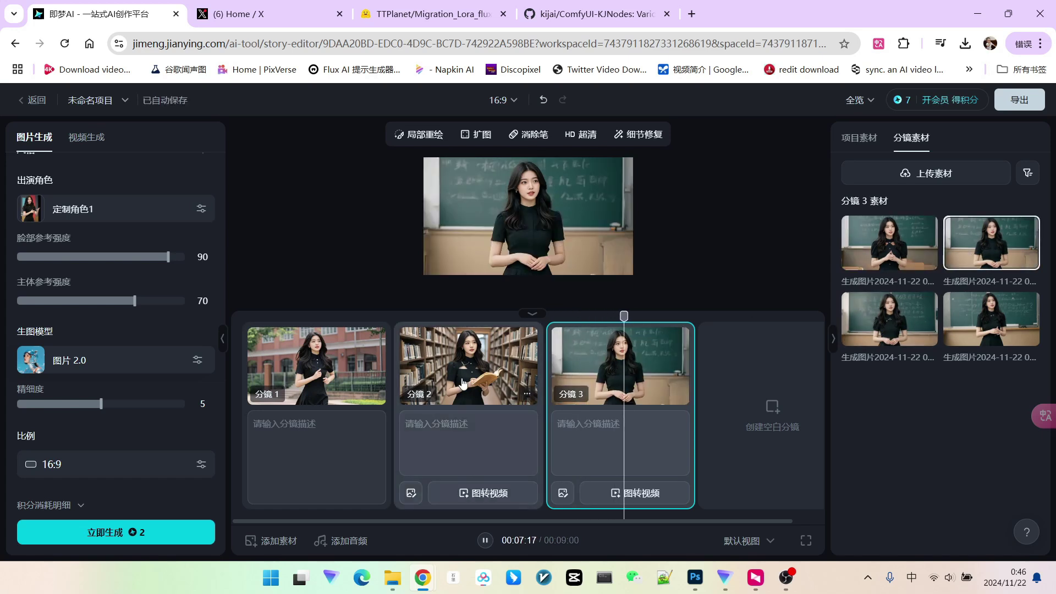
left_click(857, 324)
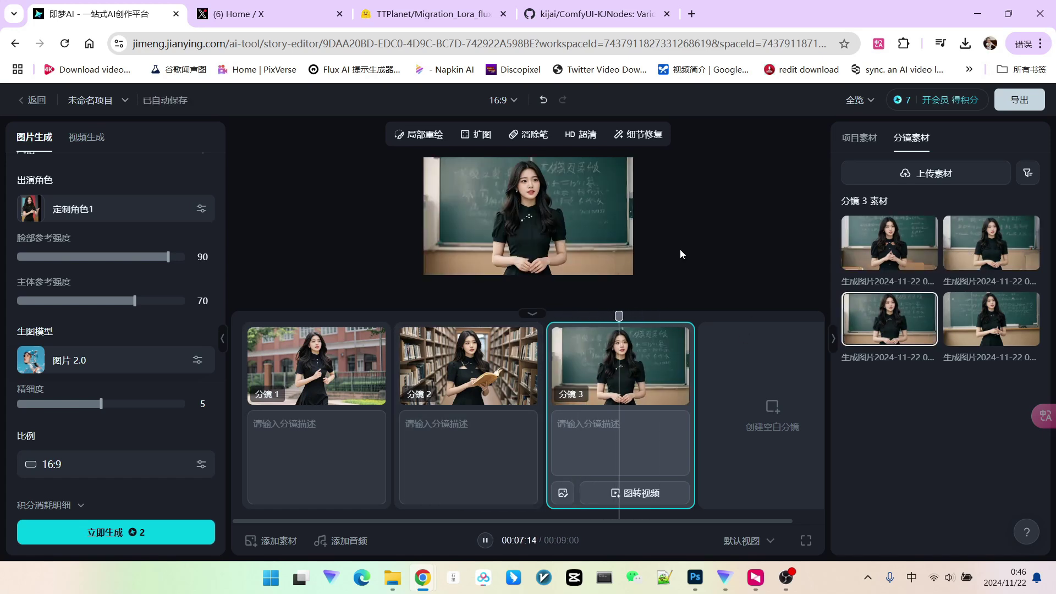
left_click(990, 322)
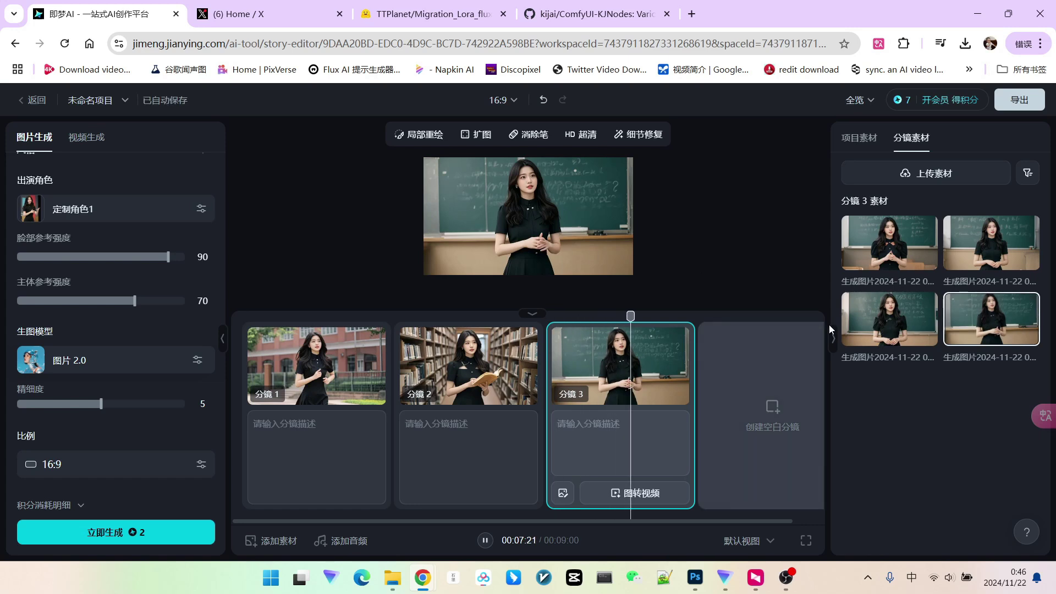
left_click(890, 319)
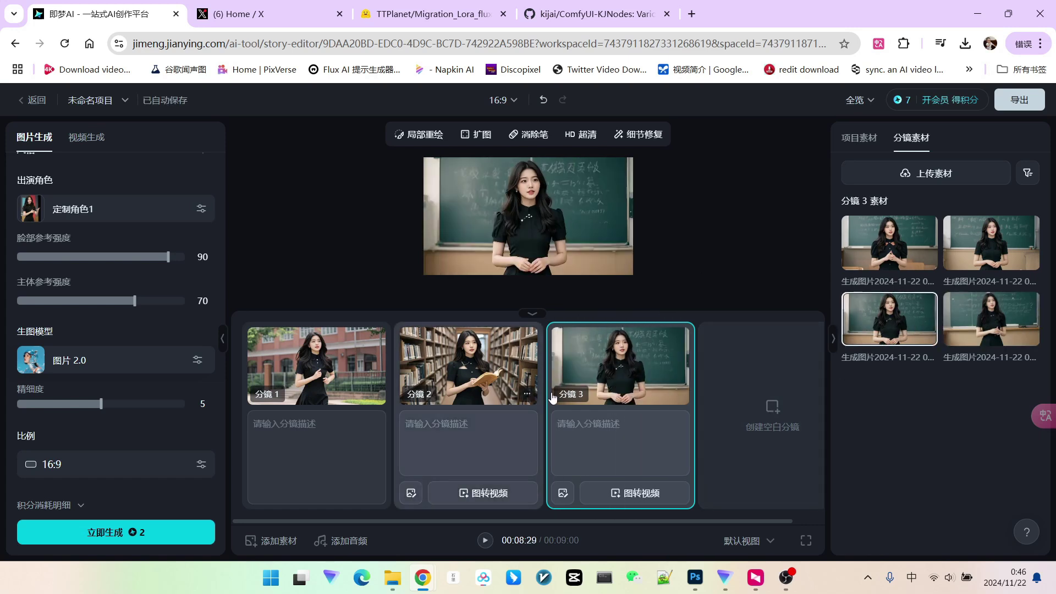
- Enter the description 女孩在校园里跑步 for shot 1 and open its image-to-video settings
left_click(314, 358)
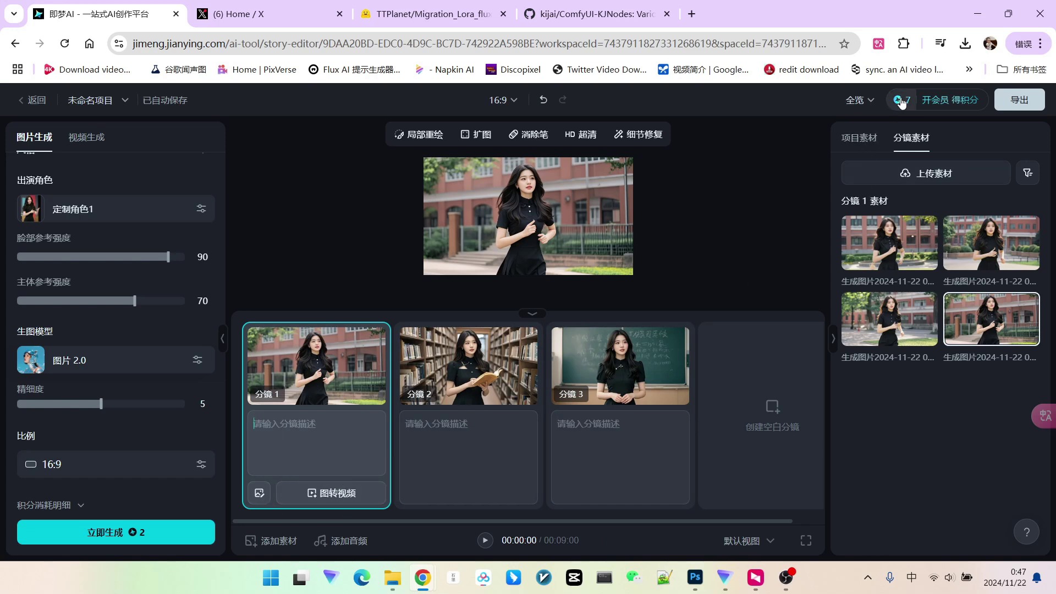
mouse_move(903, 110)
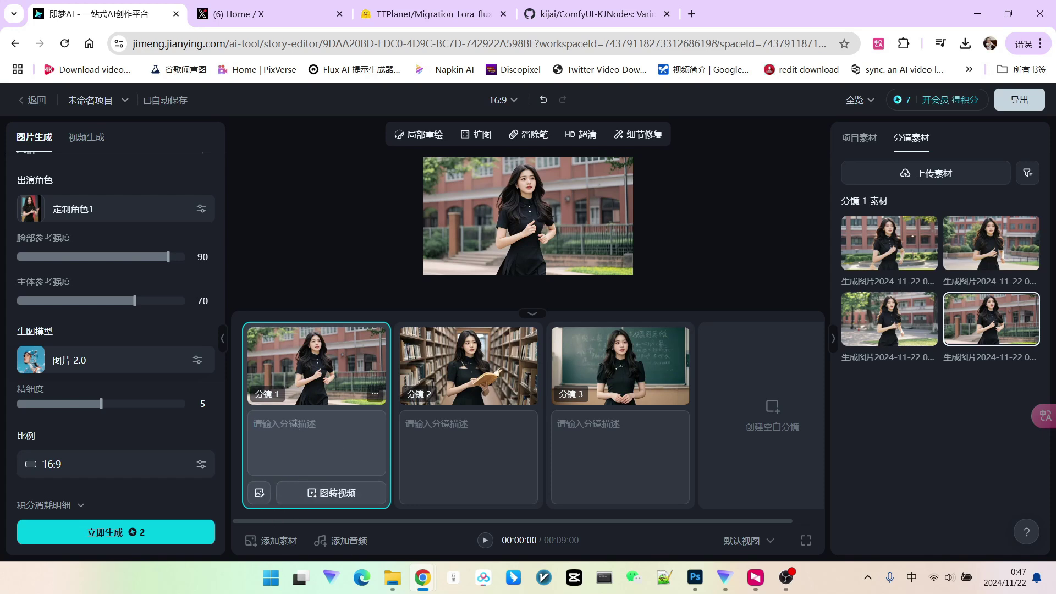
left_click(312, 428)
type("女孩在xiao")
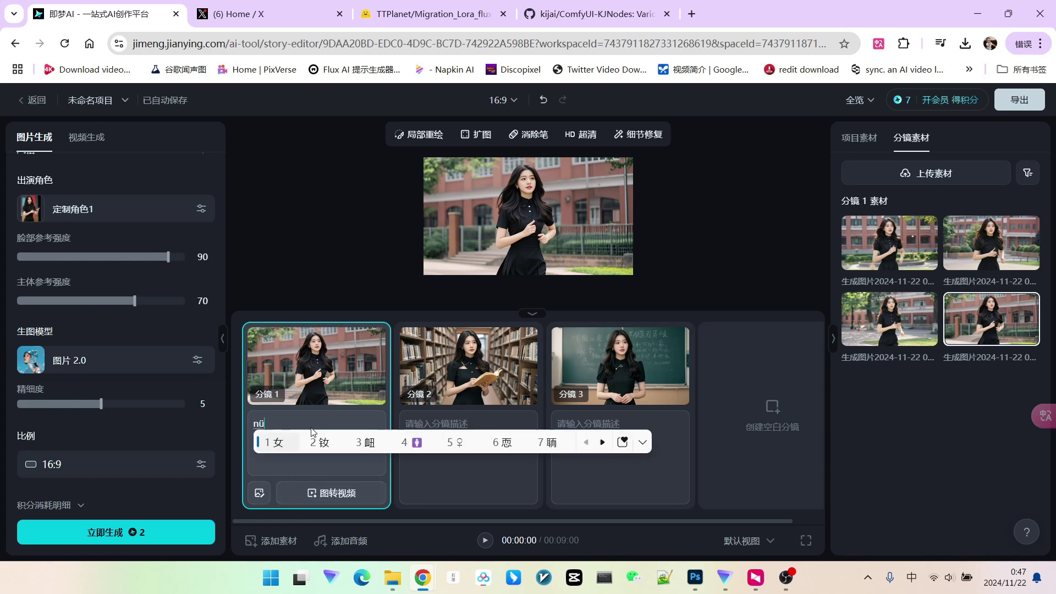
type("校园里跑步")
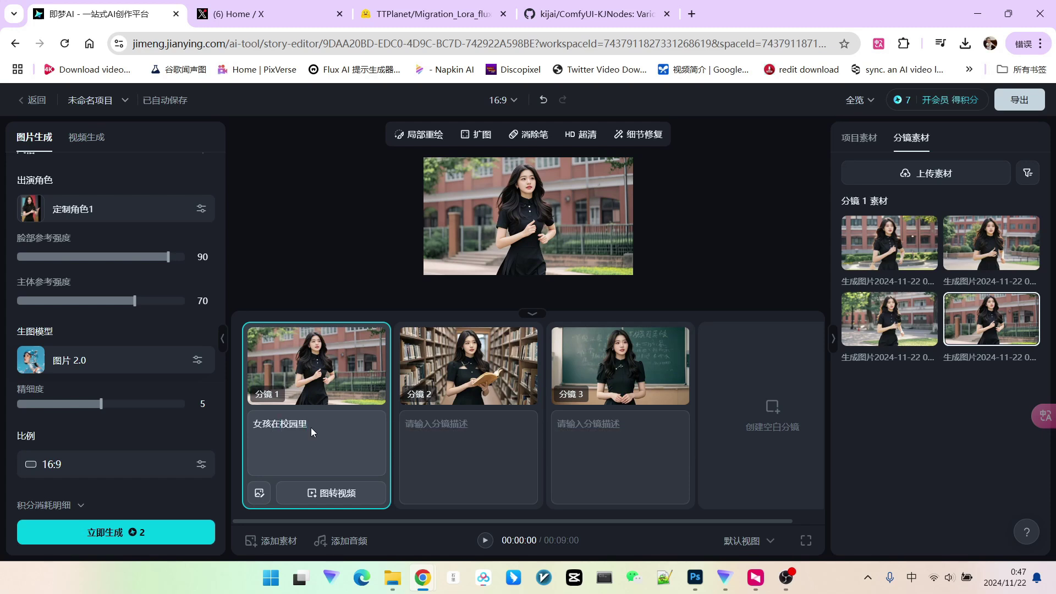
left_click(323, 493)
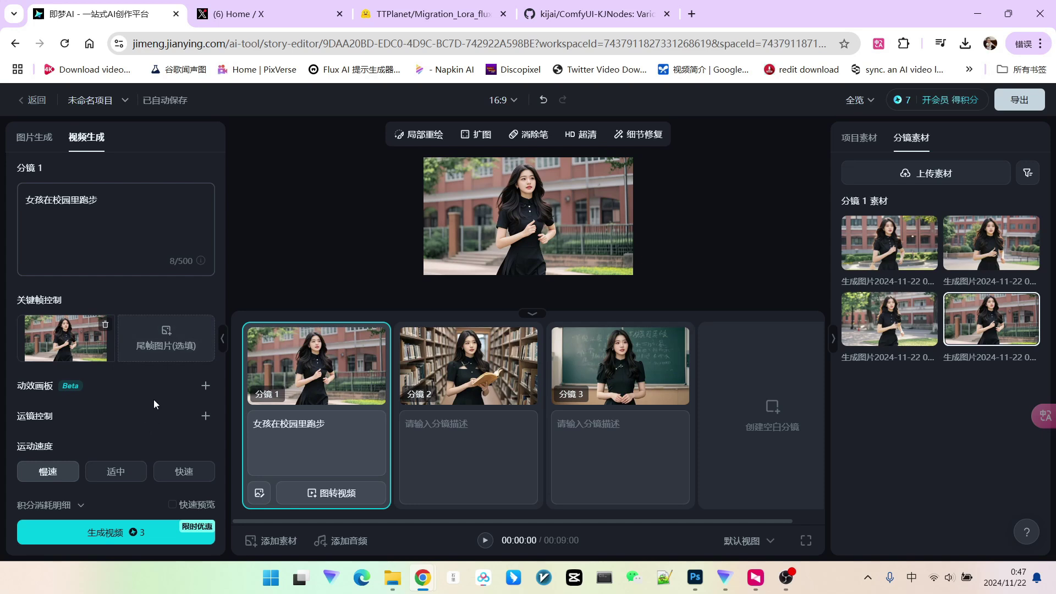
- Apply a rightward camera movement with small amplitude (向右移动 · 小) to shot 1's video
scroll(205, 355, "down", 2)
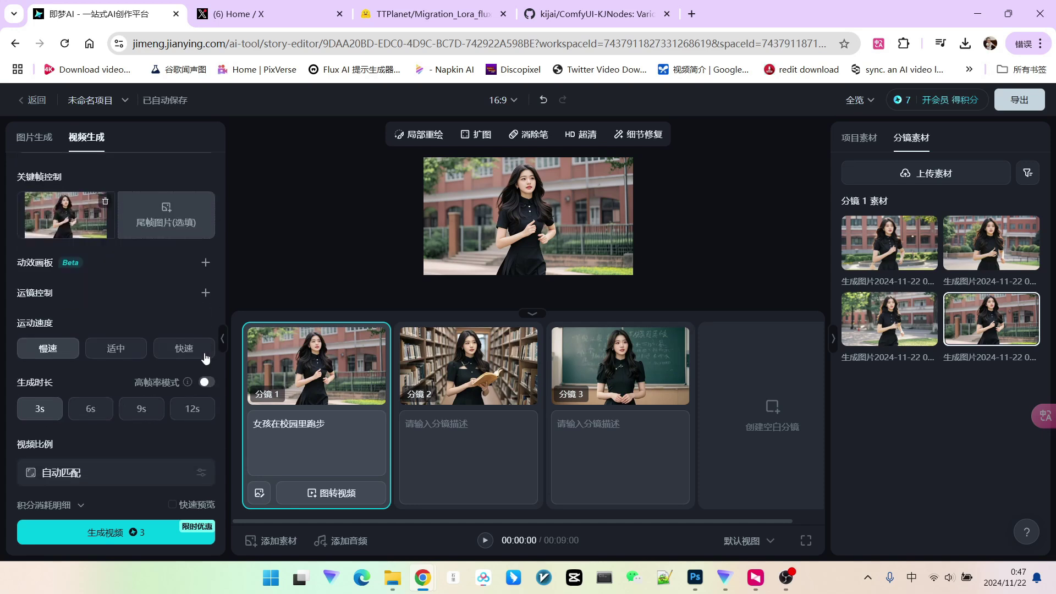
scroll(205, 358, "up", 2)
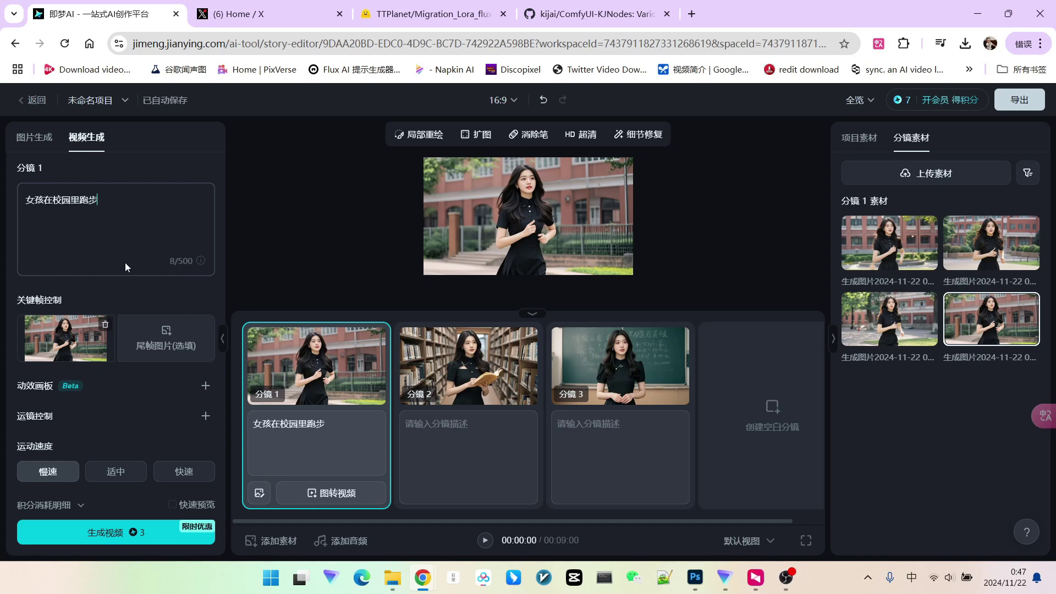
scroll(124, 263, "down", 1)
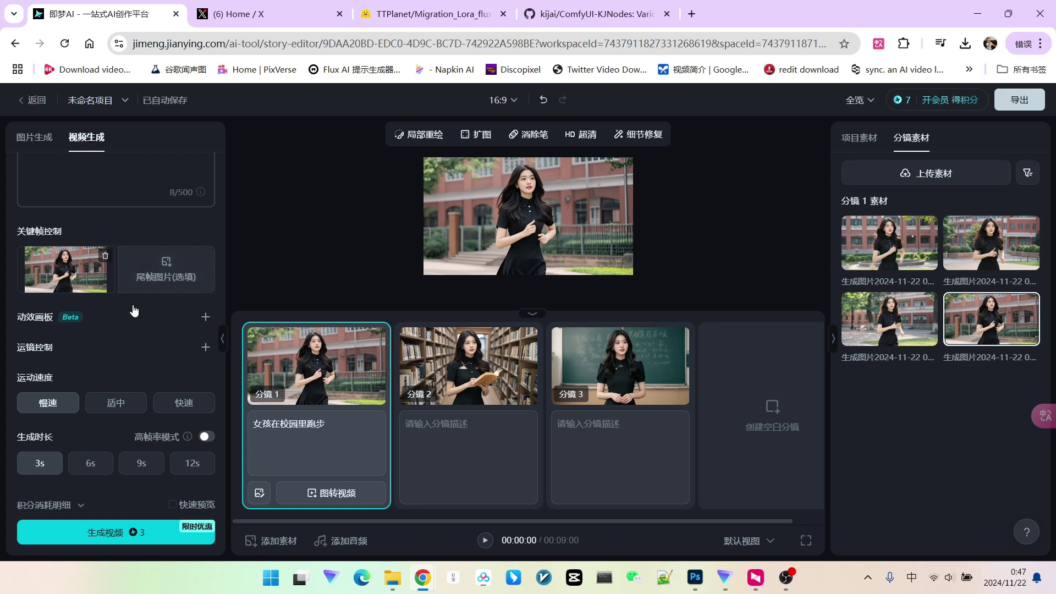
scroll(134, 311, "down", 1)
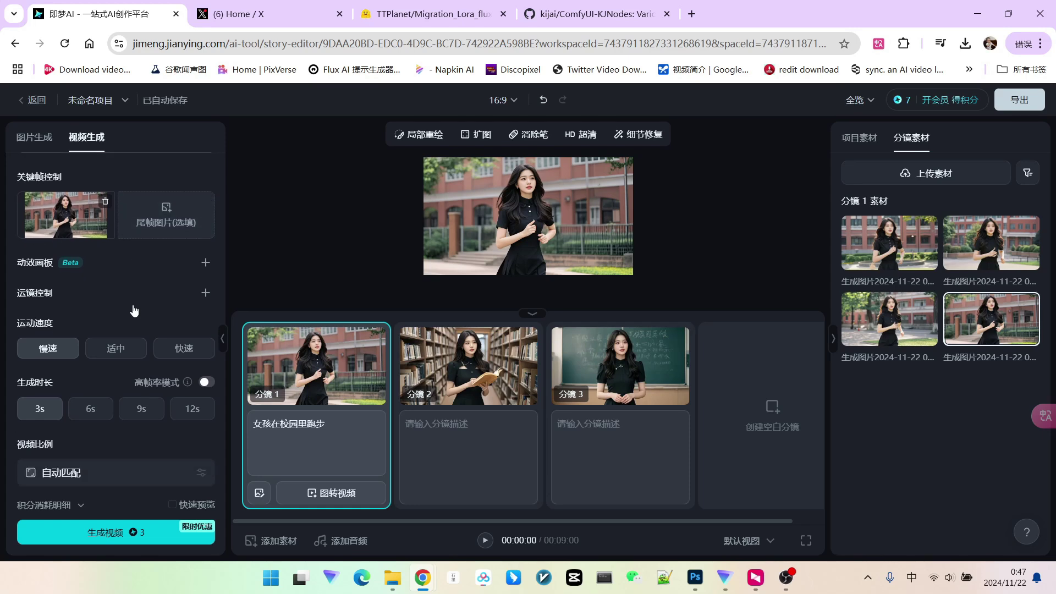
left_click(205, 294)
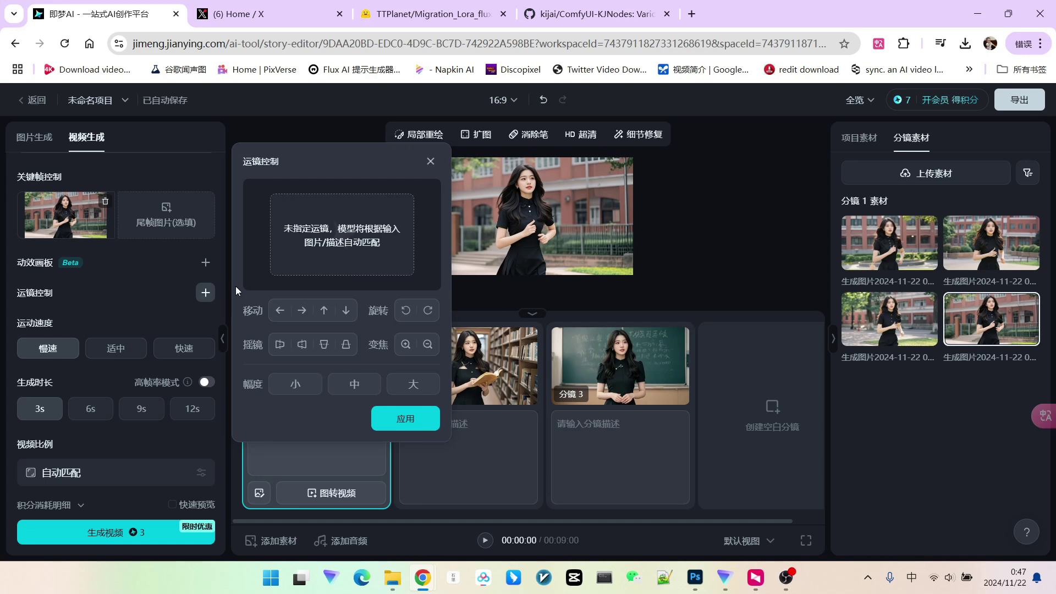
left_click(301, 311)
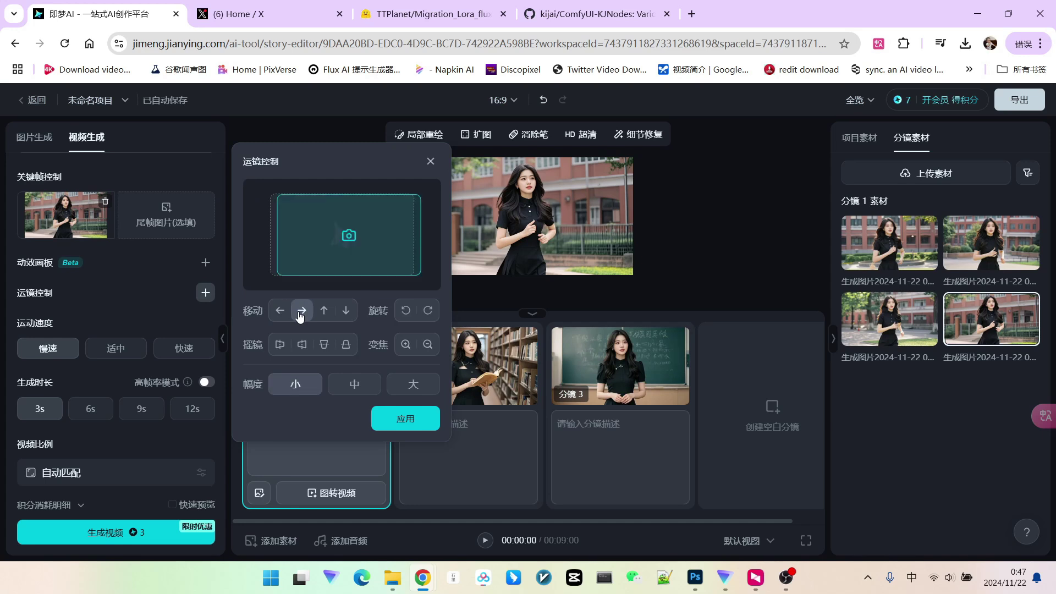
left_click(403, 423)
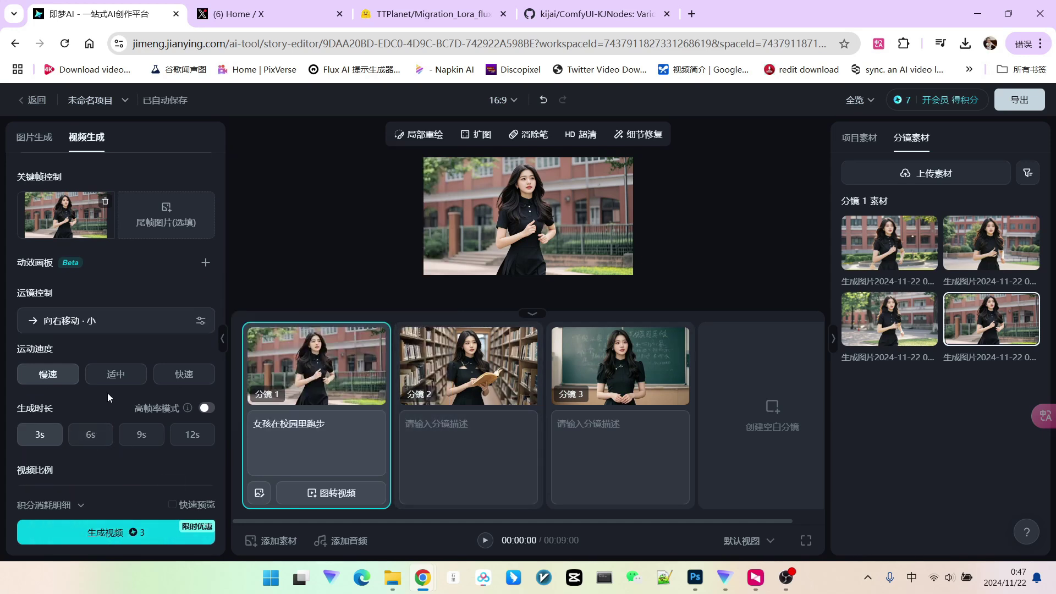
- Set shot 1's motion speed to 适中 and generate its video, keeping the 3s duration and automatic aspect ratio
scroll(143, 337, "down", 1)
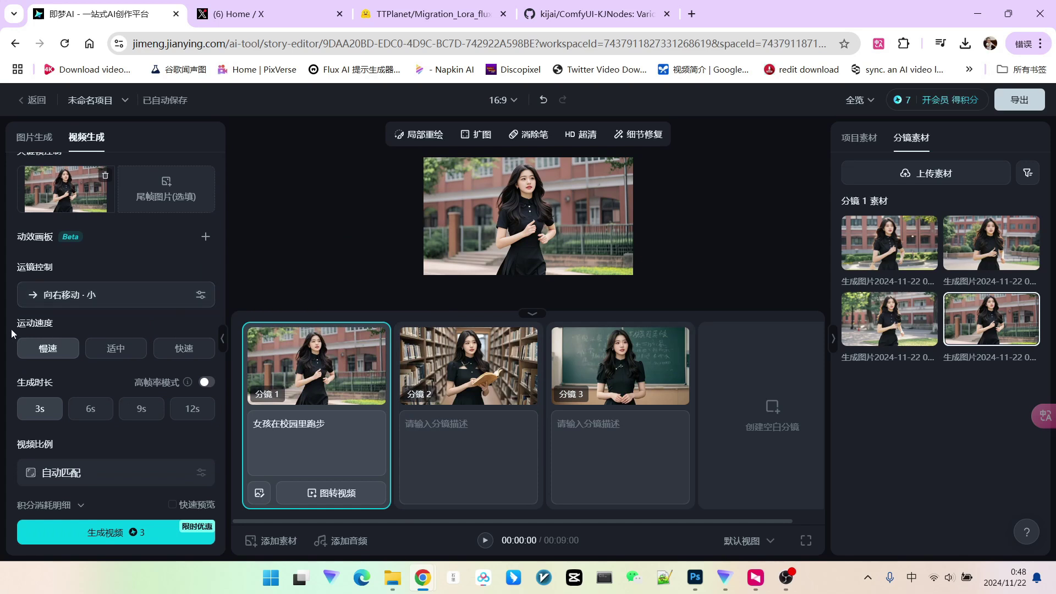
left_click(124, 356)
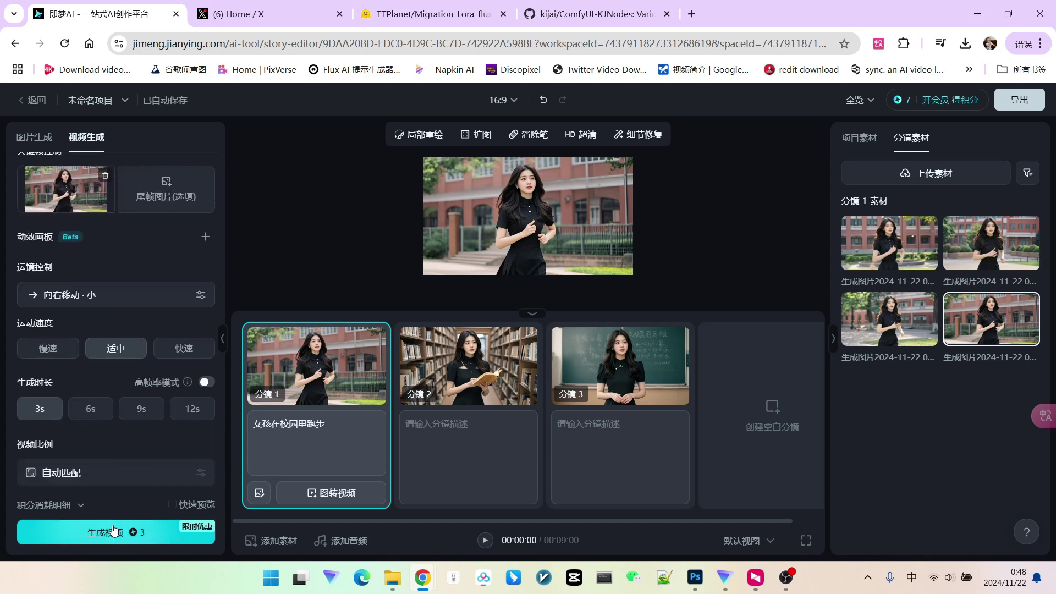
mouse_move(52, 505)
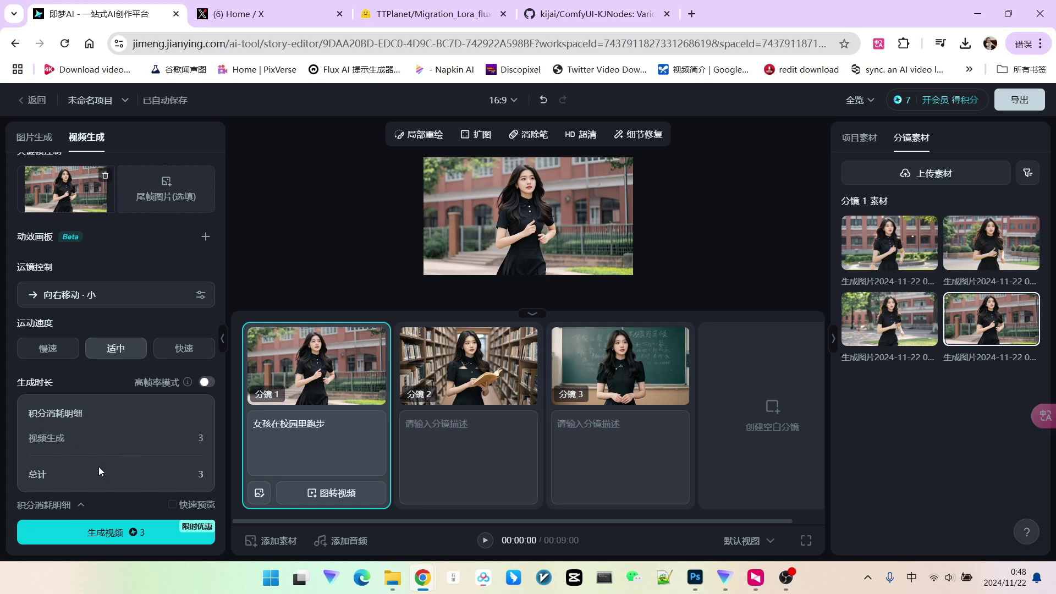
left_click(128, 536)
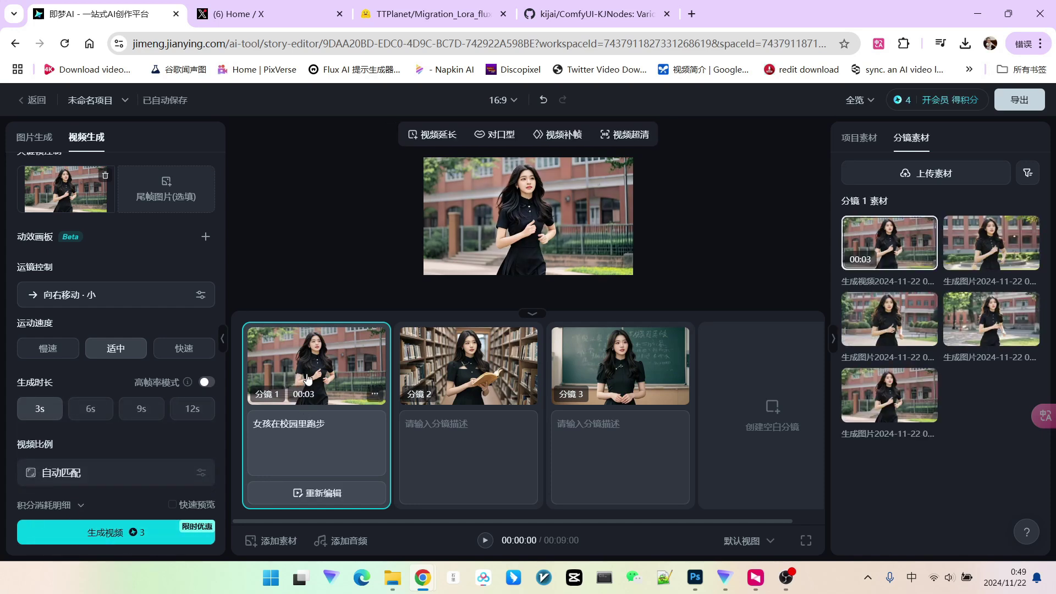
- Check the available options for shot 1's generated video and play back the storyboard from the start
left_click(375, 394)
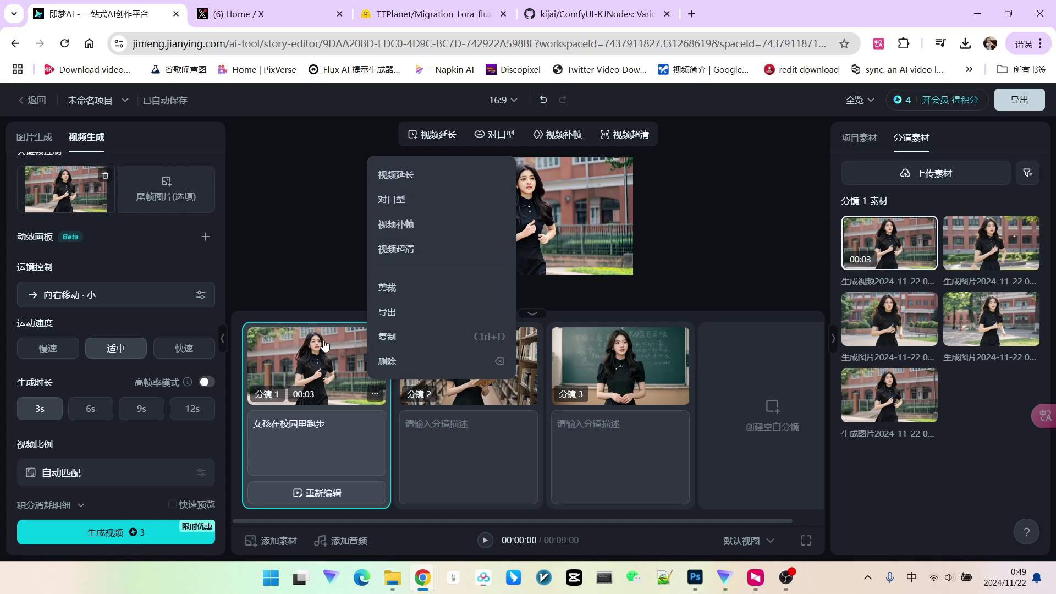
left_click(316, 355)
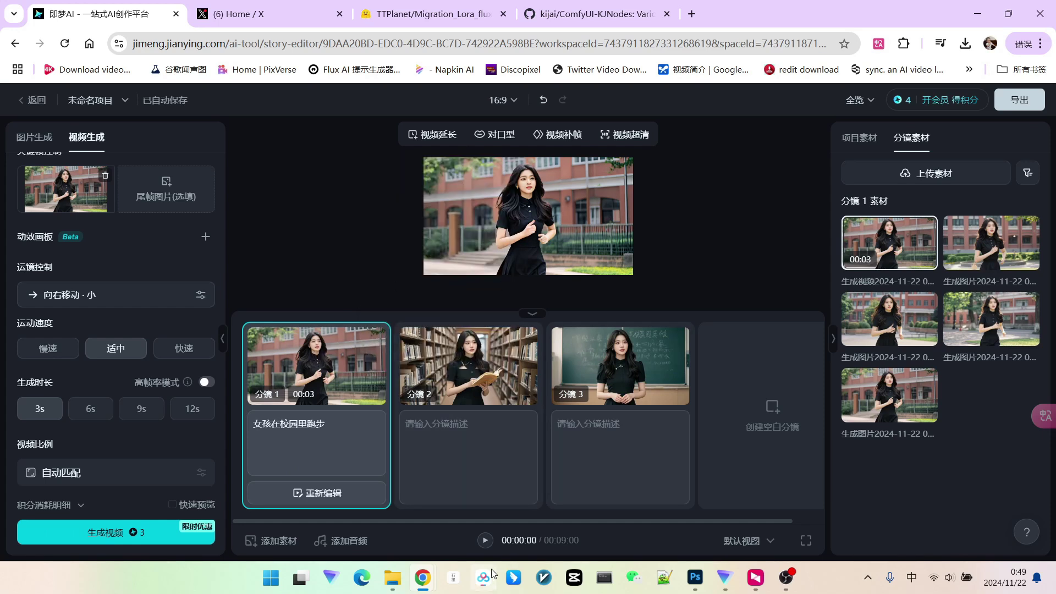
left_click(485, 541)
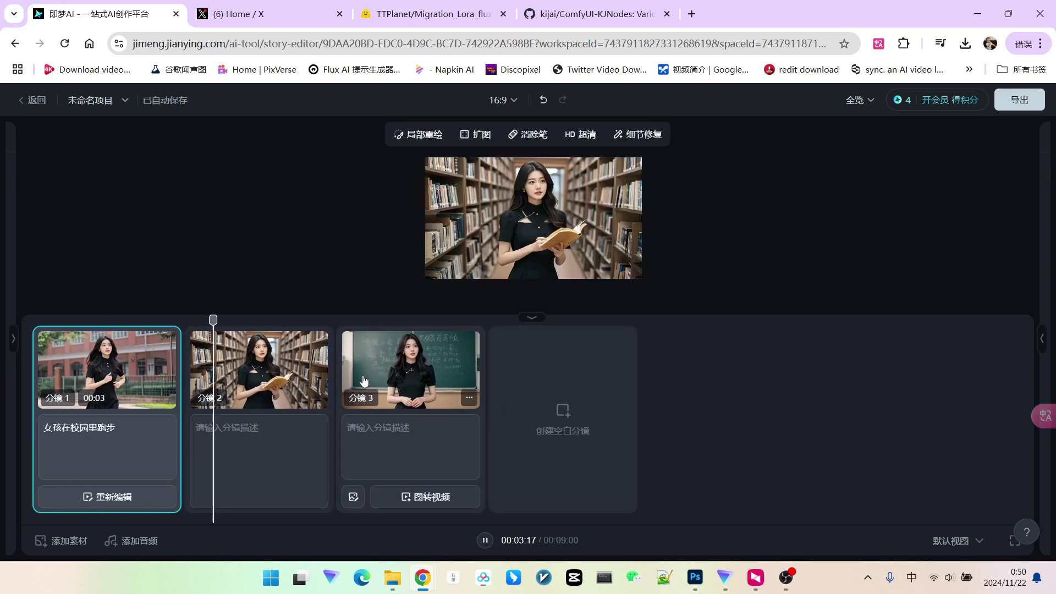
left_click(485, 541)
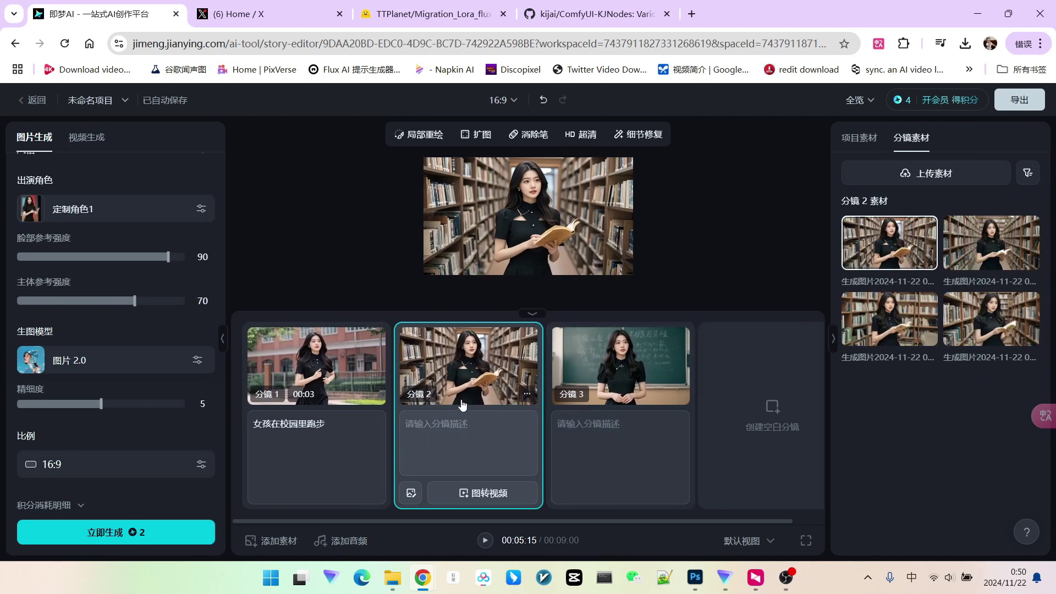
- Reuse shot 2's image prompt 女孩在图书馆看书 as its video prompt and generate a 3s video at 适中 motion speed
scroll(89, 178, "up", 3)
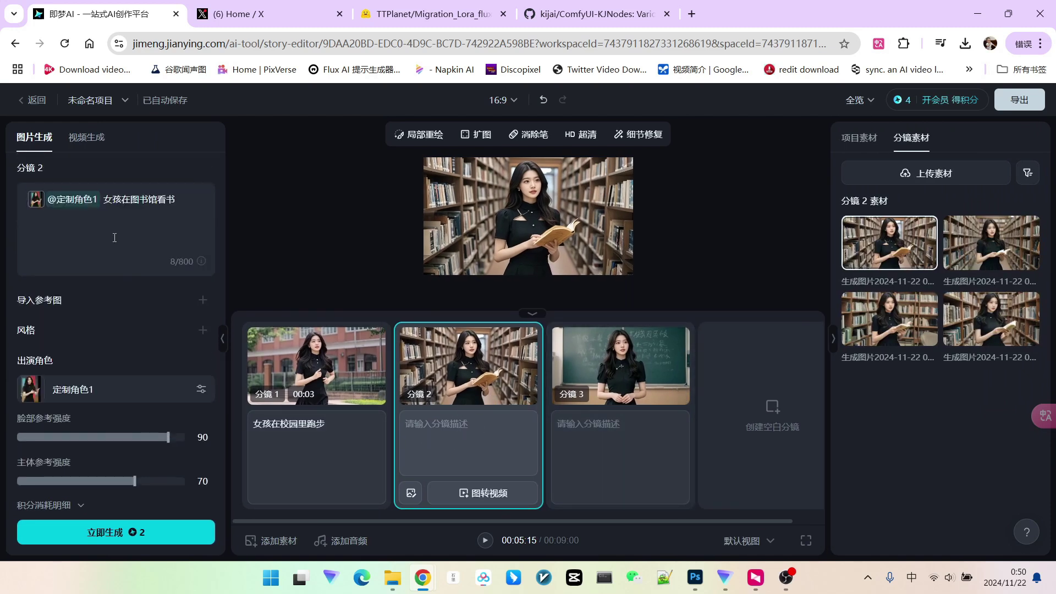
scroll(120, 221, "down", 3)
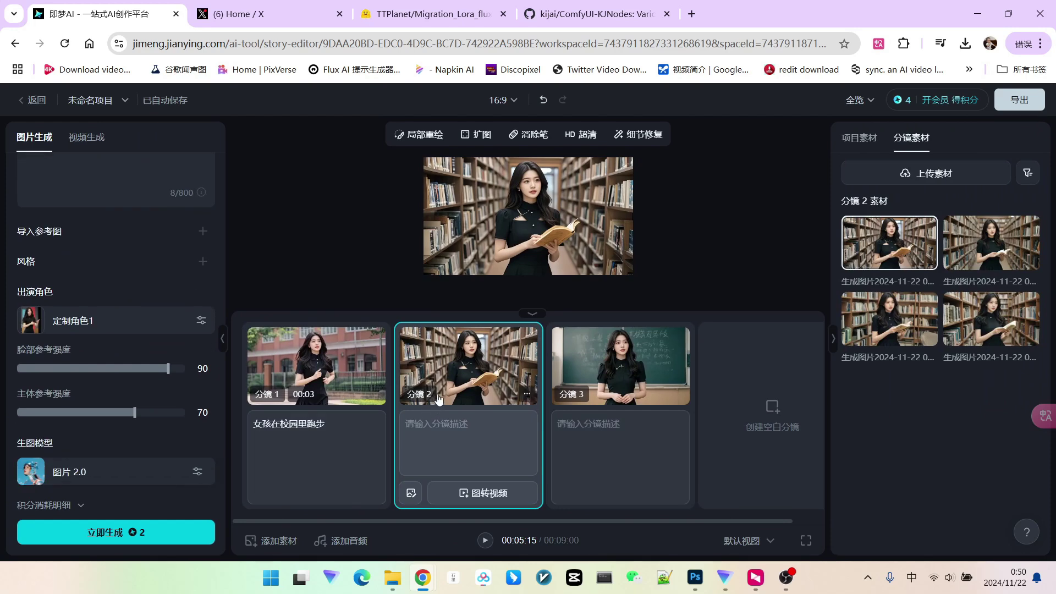
scroll(165, 209, "up", 3)
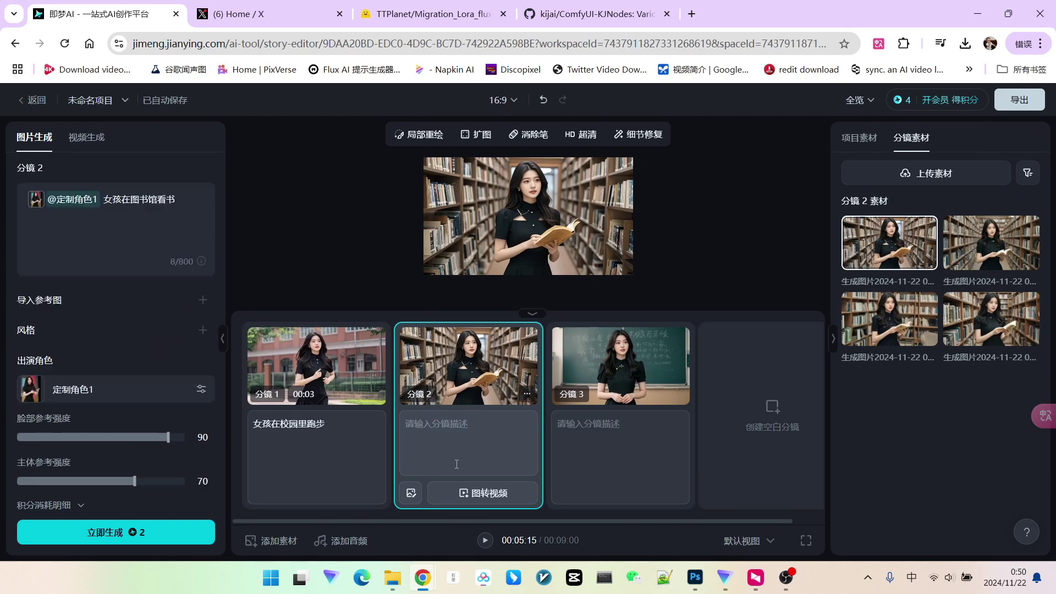
left_click(483, 493)
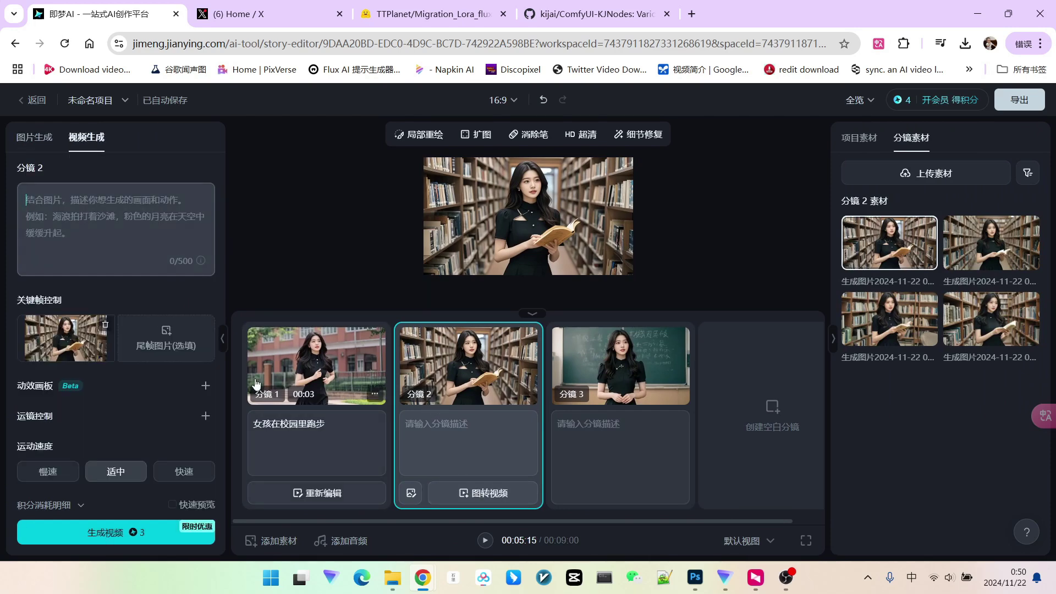
left_click(35, 139)
left_click_drag(106, 199, 217, 202)
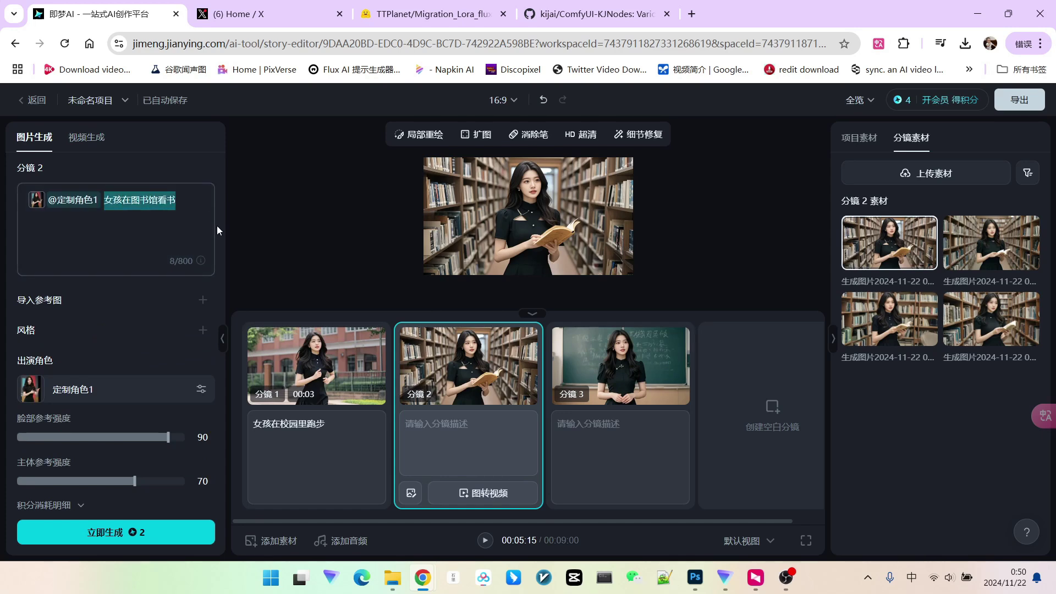
left_click(486, 493)
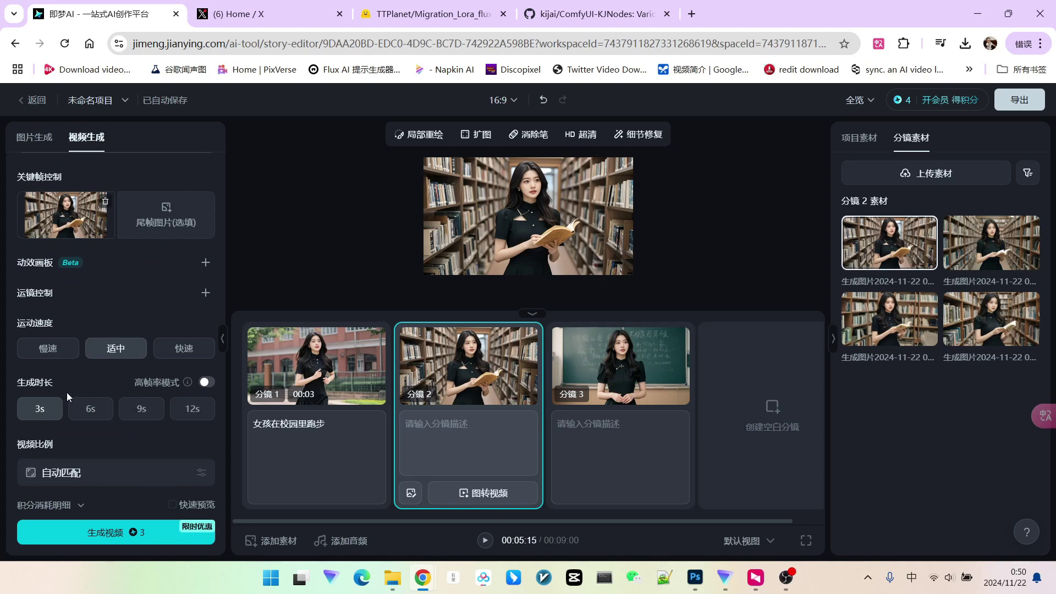
left_click(113, 532)
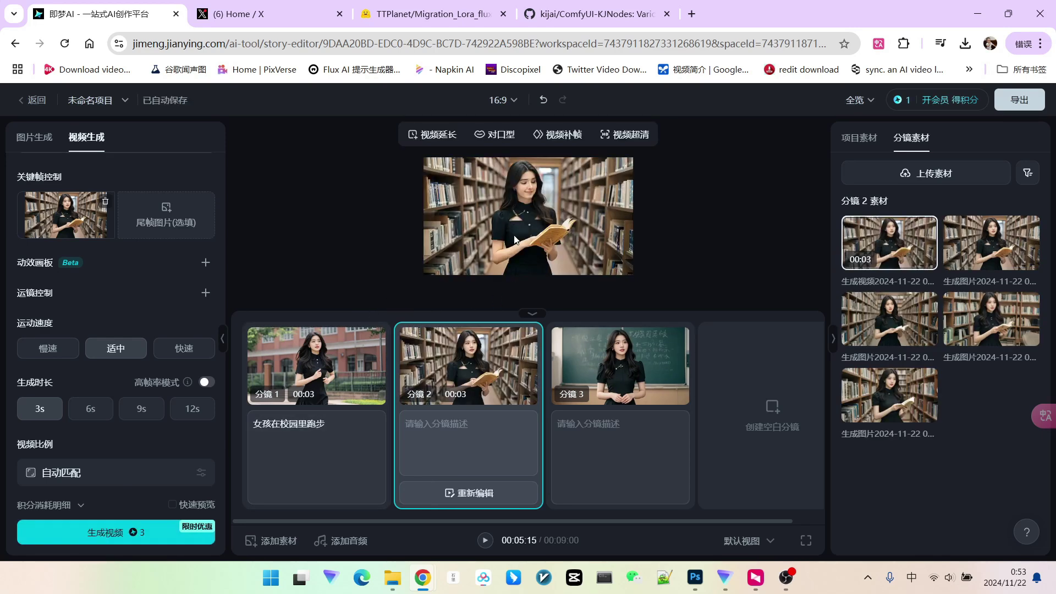
- Play back the storyboard and replay it from shot 2 to review the generated library video
left_click(483, 540)
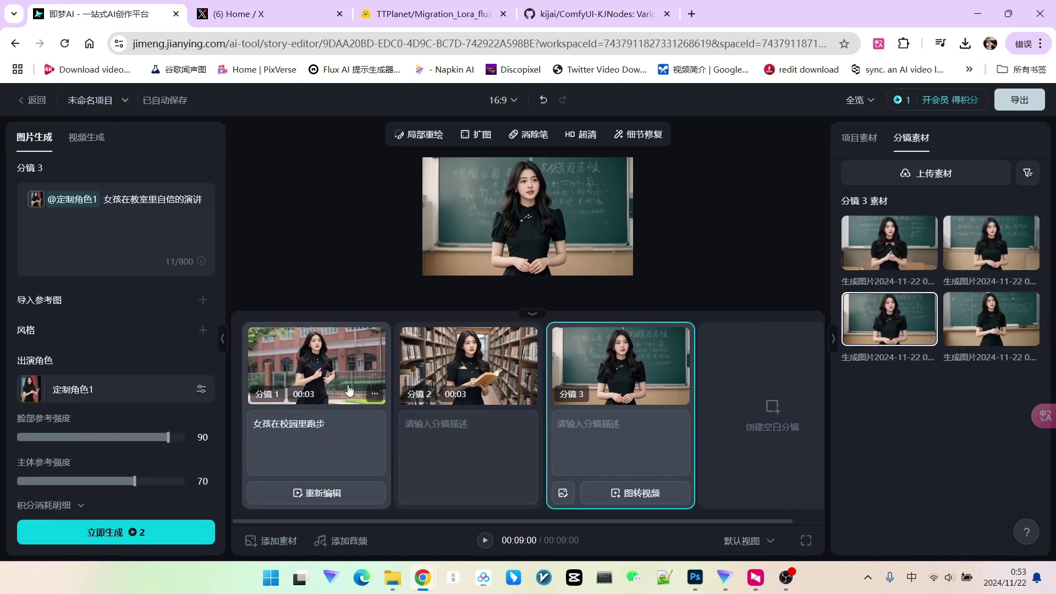
left_click(450, 329)
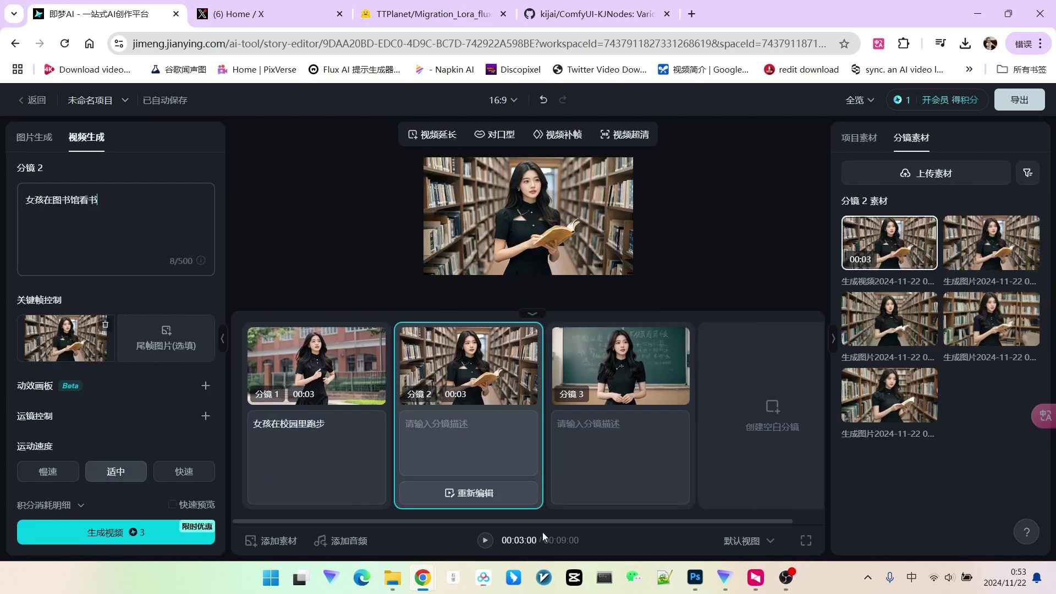
left_click(484, 541)
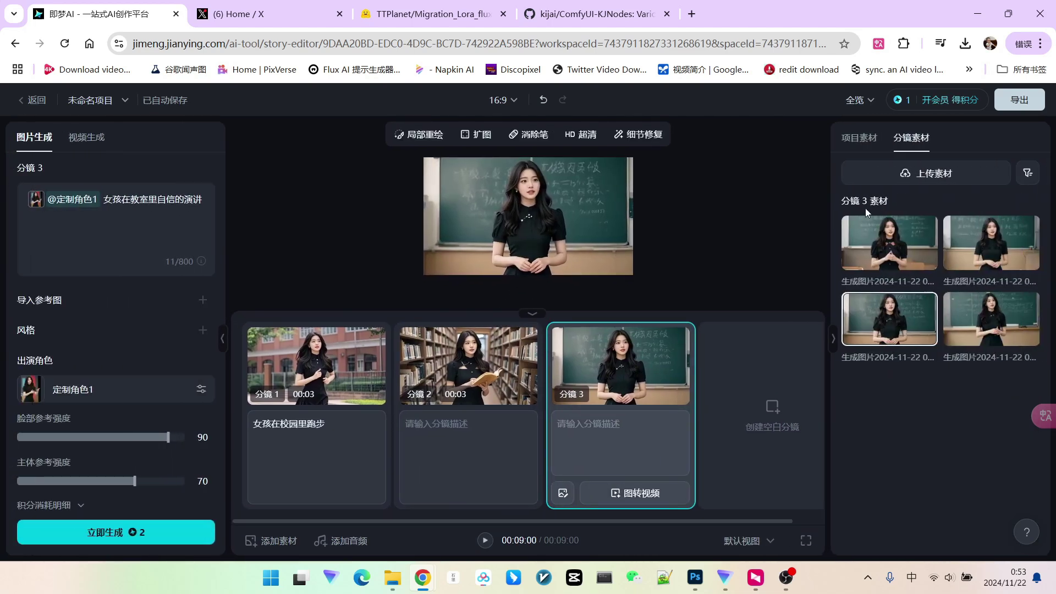
- Export the storyboard as a finished MP4 video named 未命名项目 and dismiss the browser's download list
left_click(1019, 100)
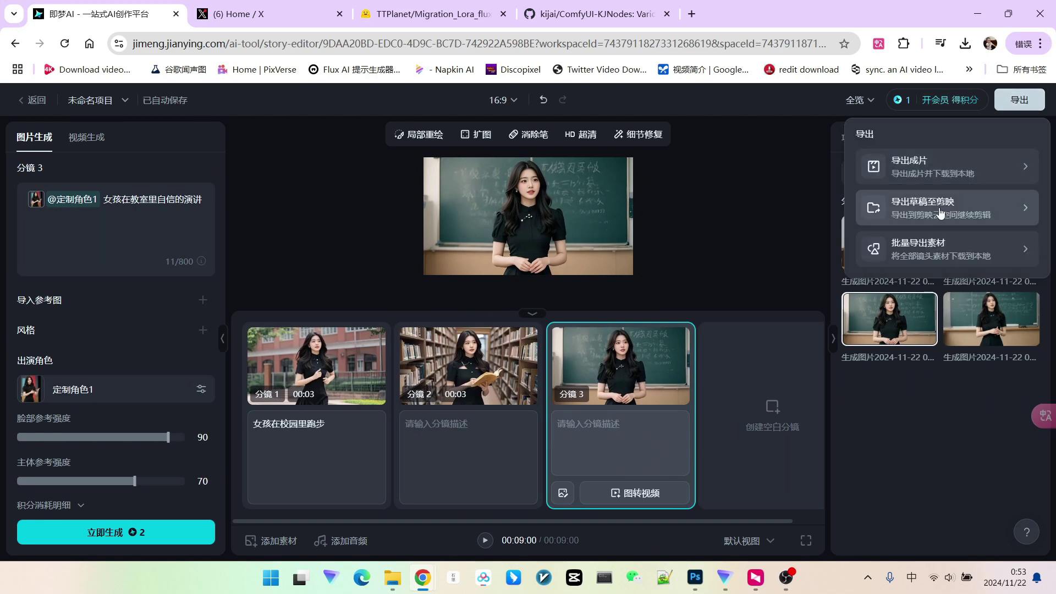
left_click(945, 165)
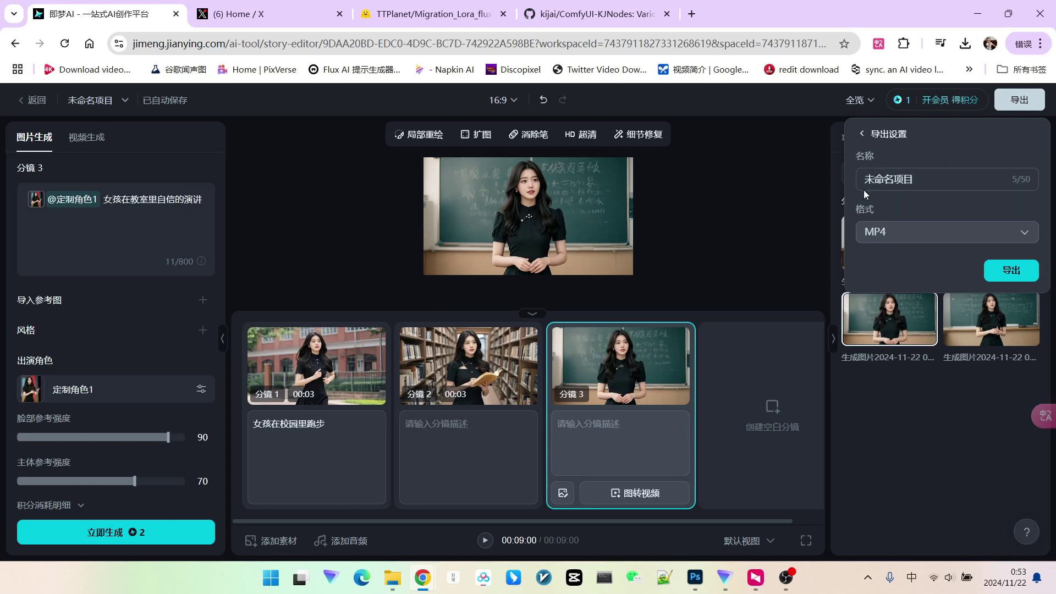
left_click(1010, 271)
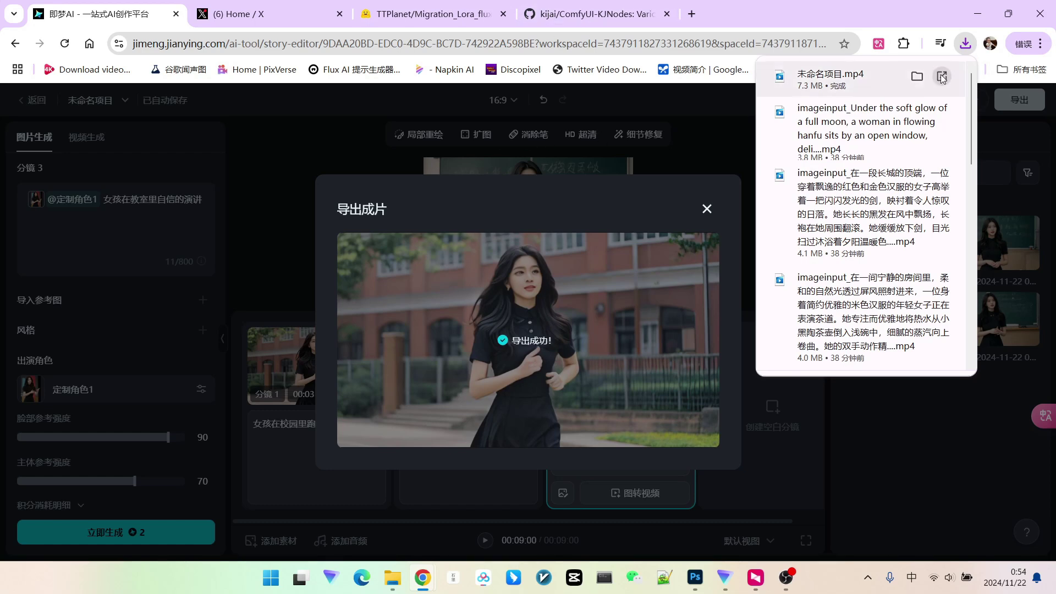
left_click(998, 145)
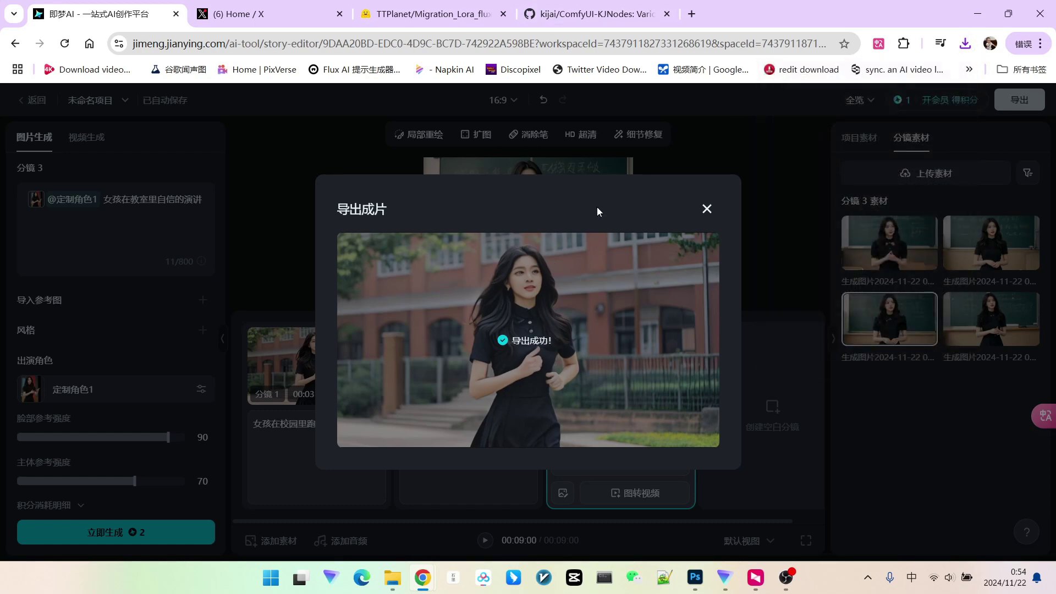